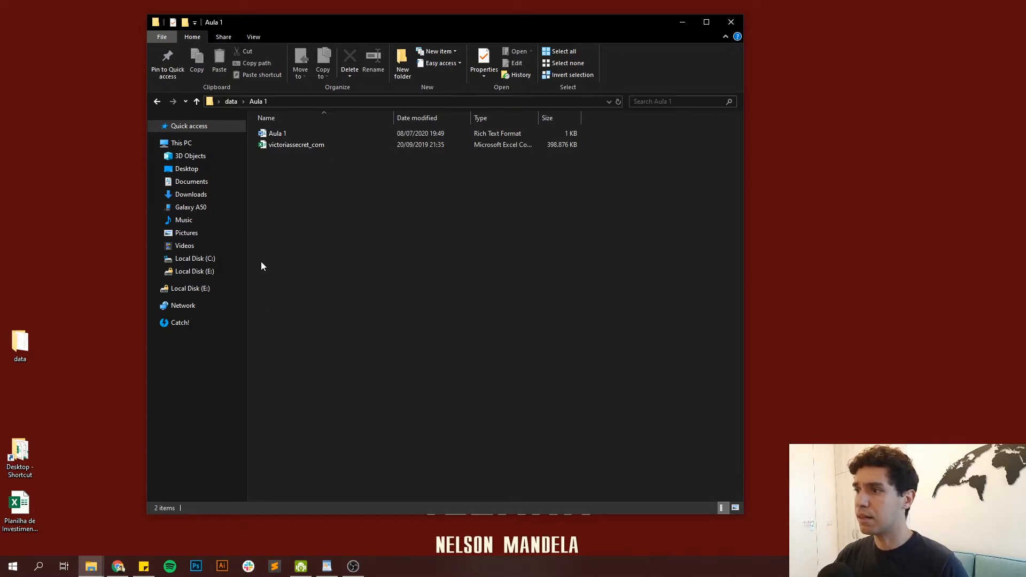
# Create a new Microsoft Access database file named "Base de Dados" in the Aula 1 folder.
pyautogui.moveTo(539, 115); pyautogui.dragTo(544, 145)
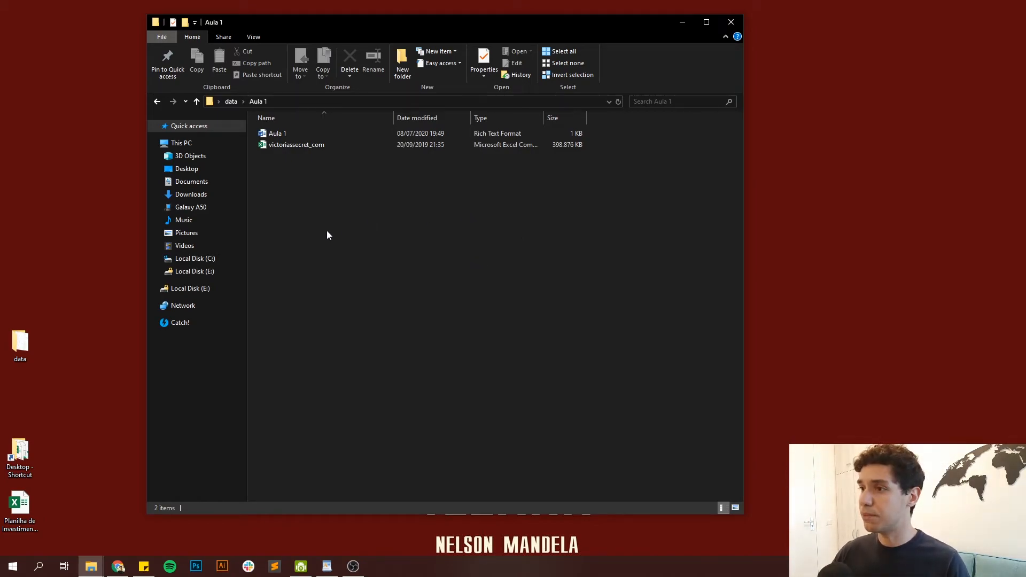
pyautogui.rightClick(298, 169)
pyautogui.moveTo(334, 287)
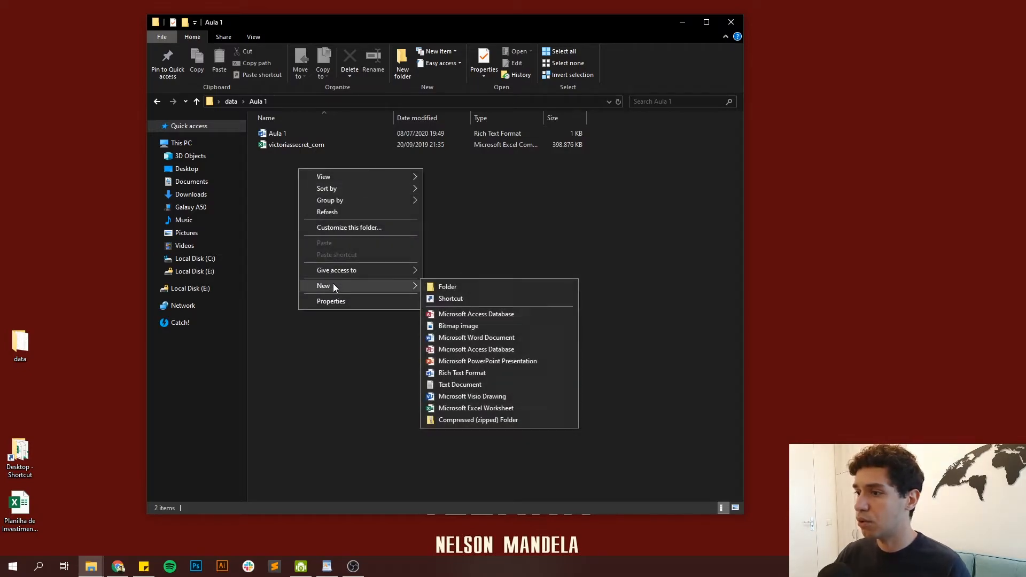
pyautogui.click(447, 315)
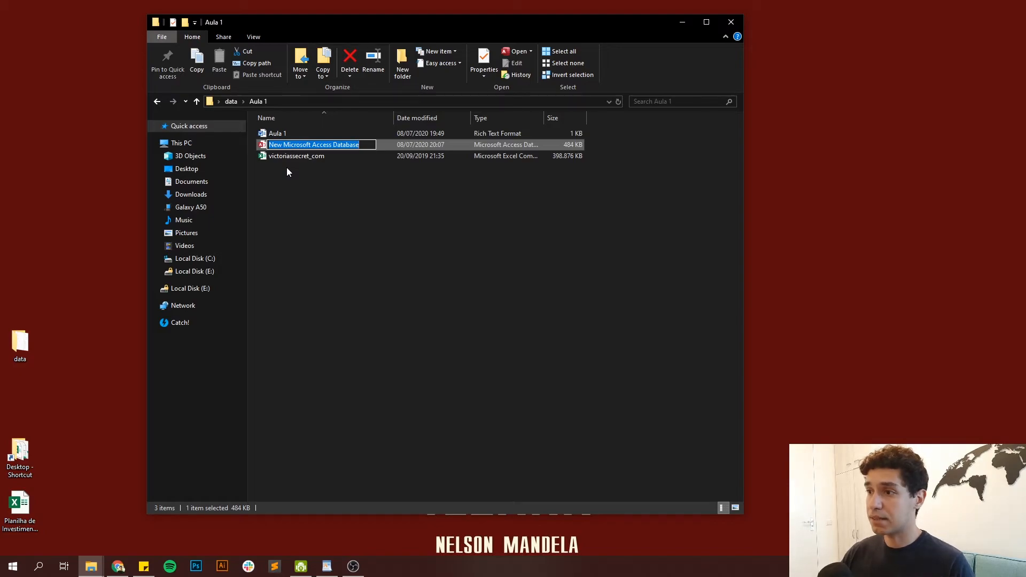
pyautogui.write('B')
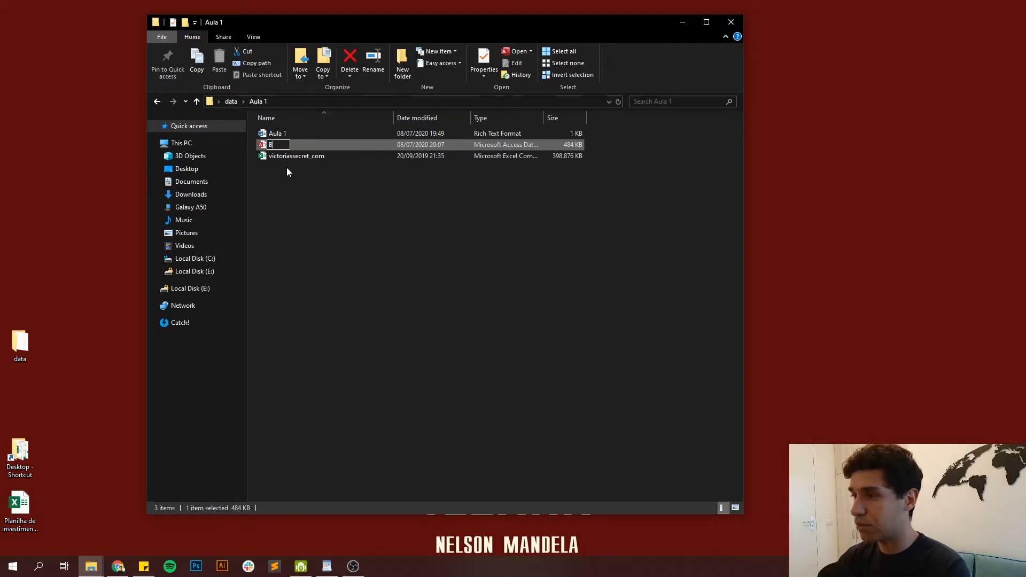
pyautogui.write('ase de Dados')
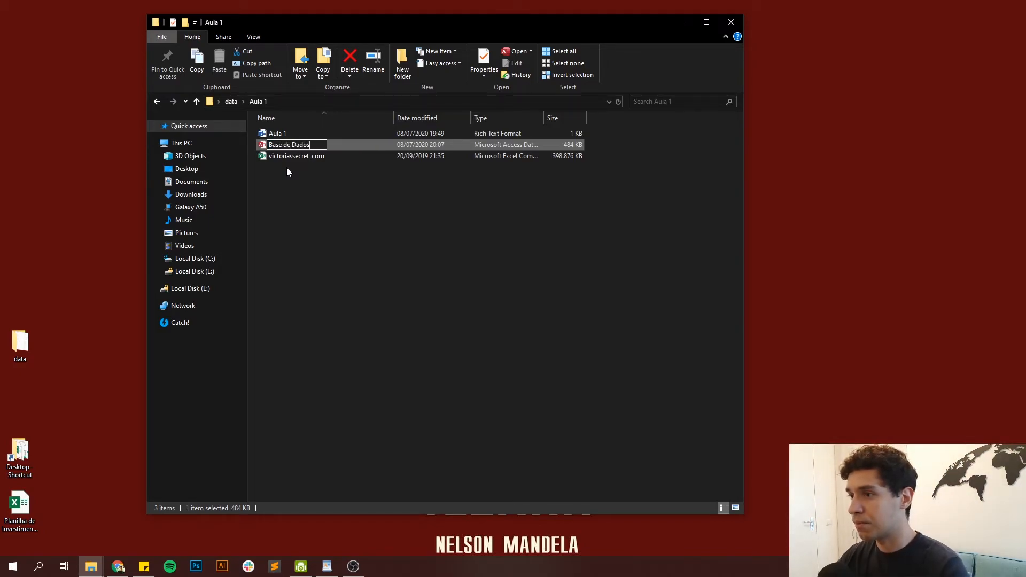
pyautogui.press('Return')
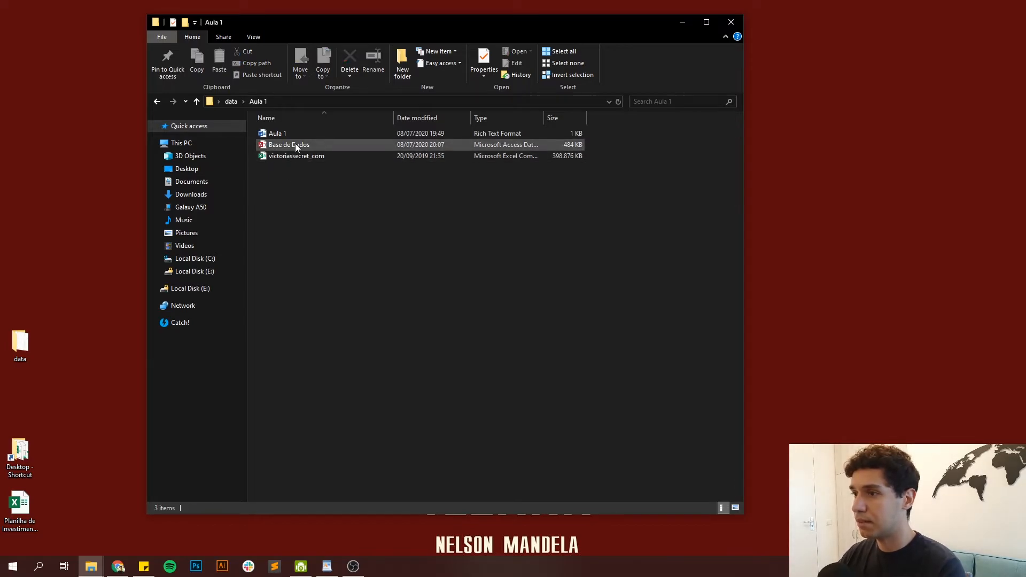
# Open the Base de Dados database in Access and enable its blocked content.
pyautogui.doubleClick(295, 145)
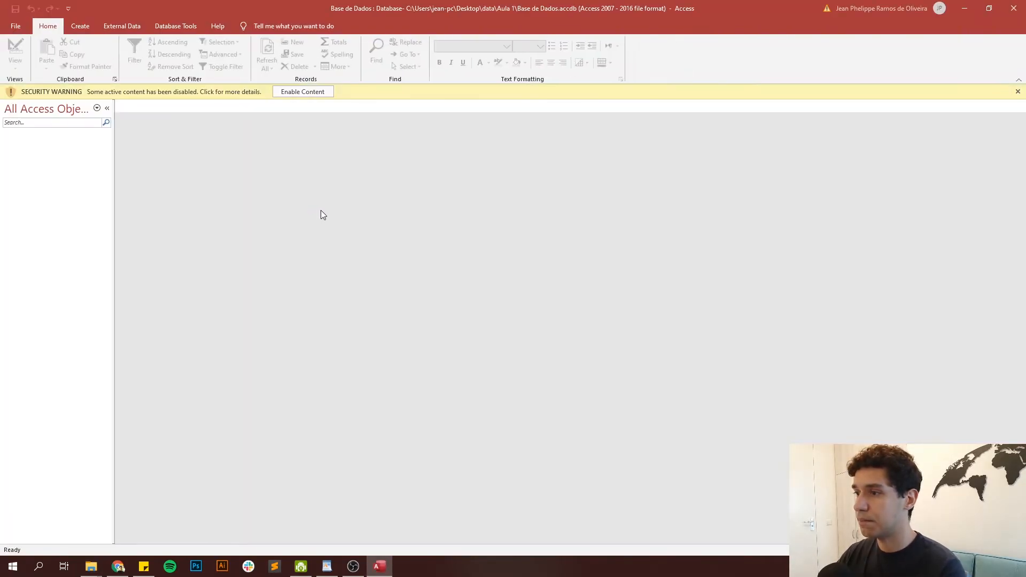
pyautogui.click(318, 94)
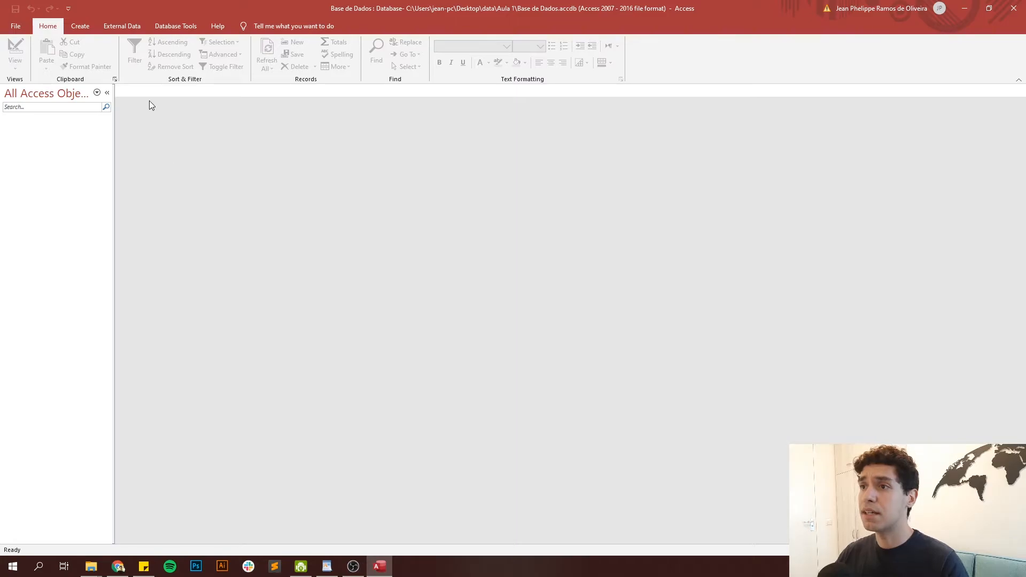
# Start a text file import of victoriassecret_com.csv from the Desktop folder data\Aula 1 into a new table of the current database.
pyautogui.click(125, 28)
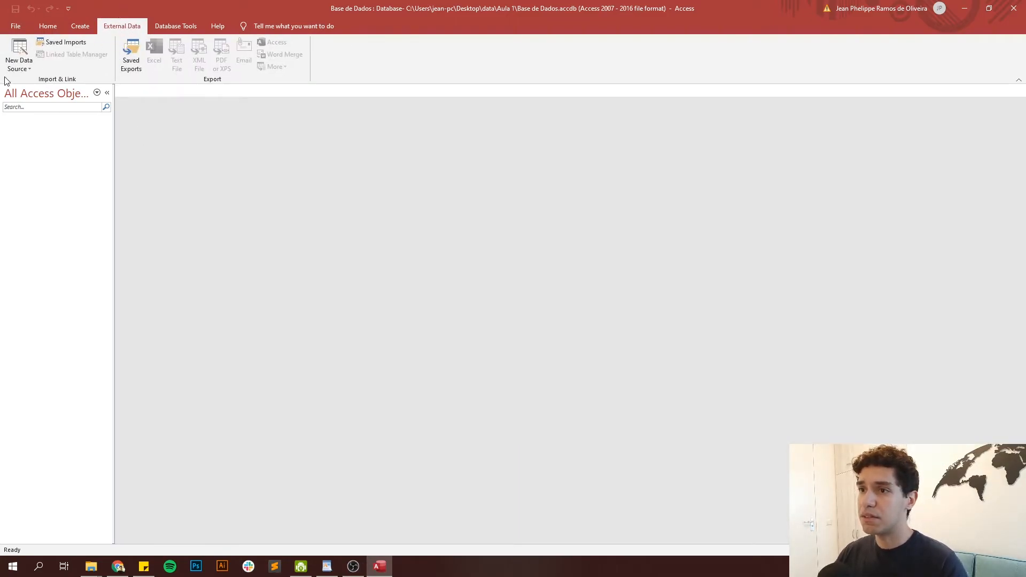
pyautogui.click(16, 61)
pyautogui.moveTo(26, 88)
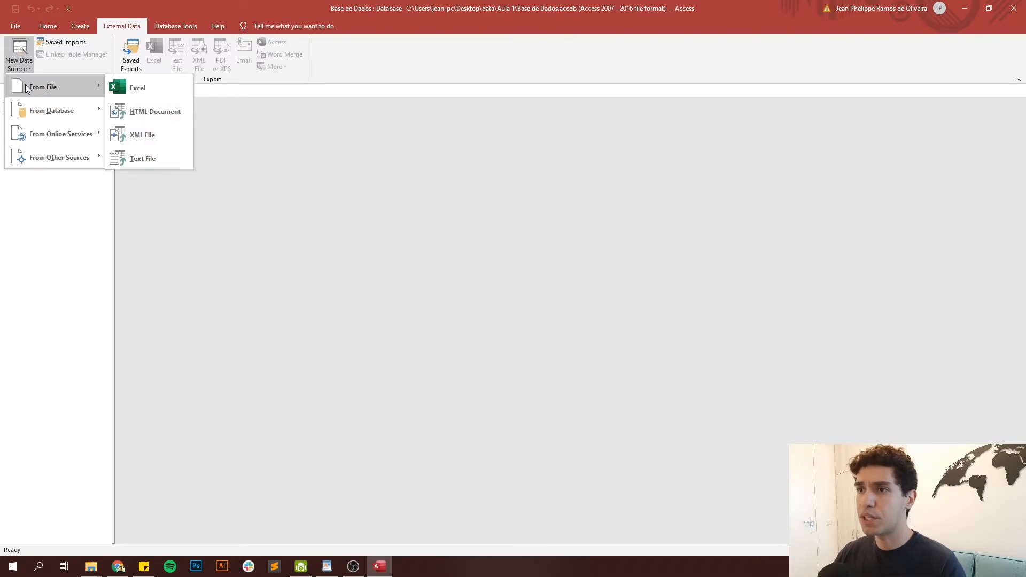
pyautogui.click(143, 159)
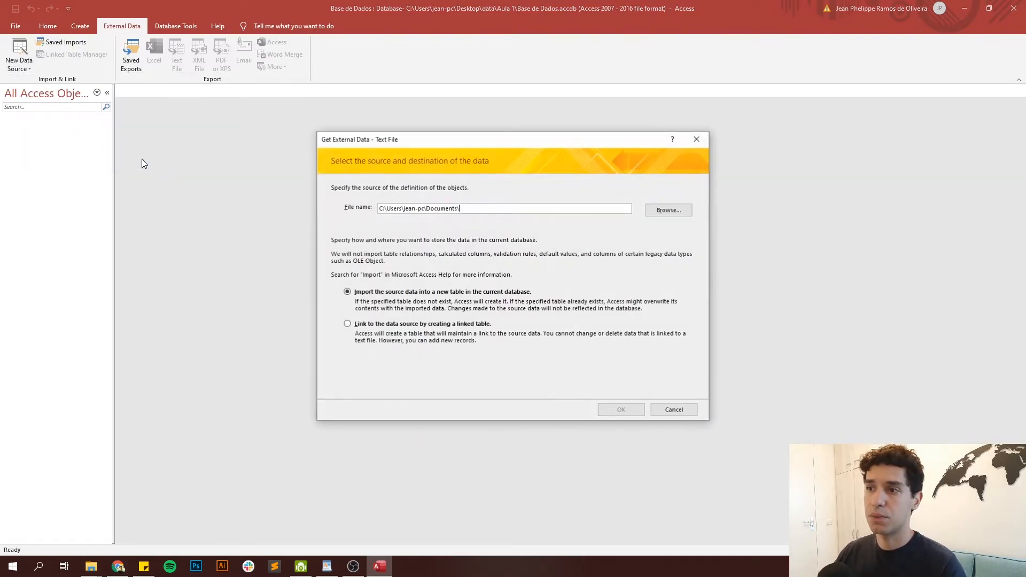
pyautogui.click(668, 211)
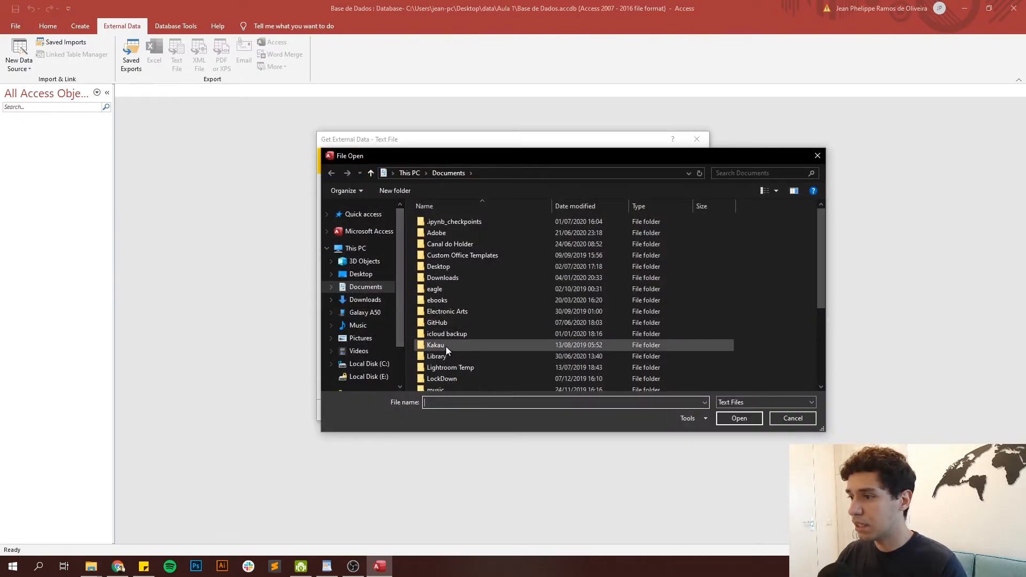
pyautogui.click(362, 273)
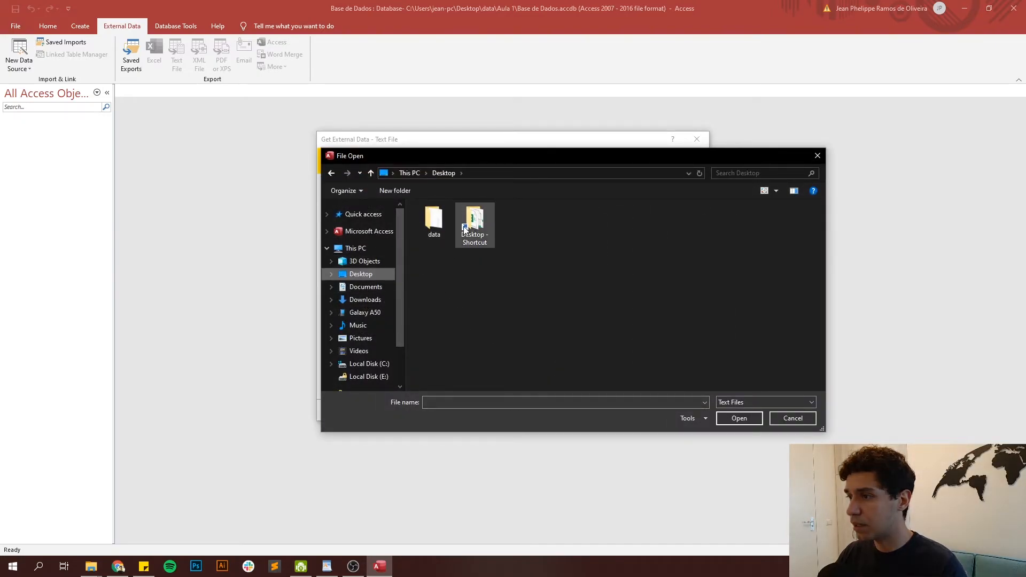
pyautogui.doubleClick(431, 223)
pyautogui.doubleClick(431, 223)
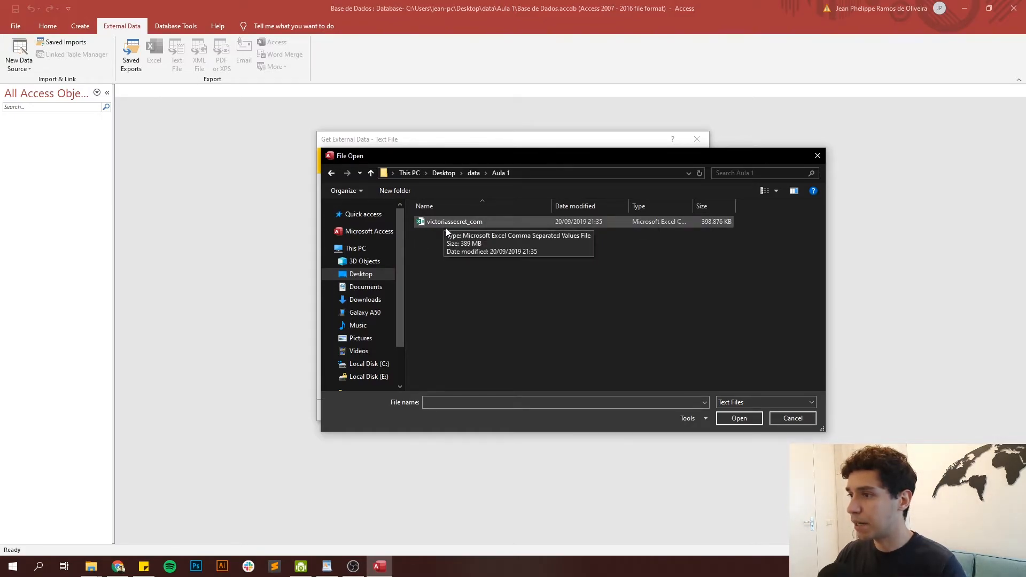
pyautogui.doubleClick(445, 224)
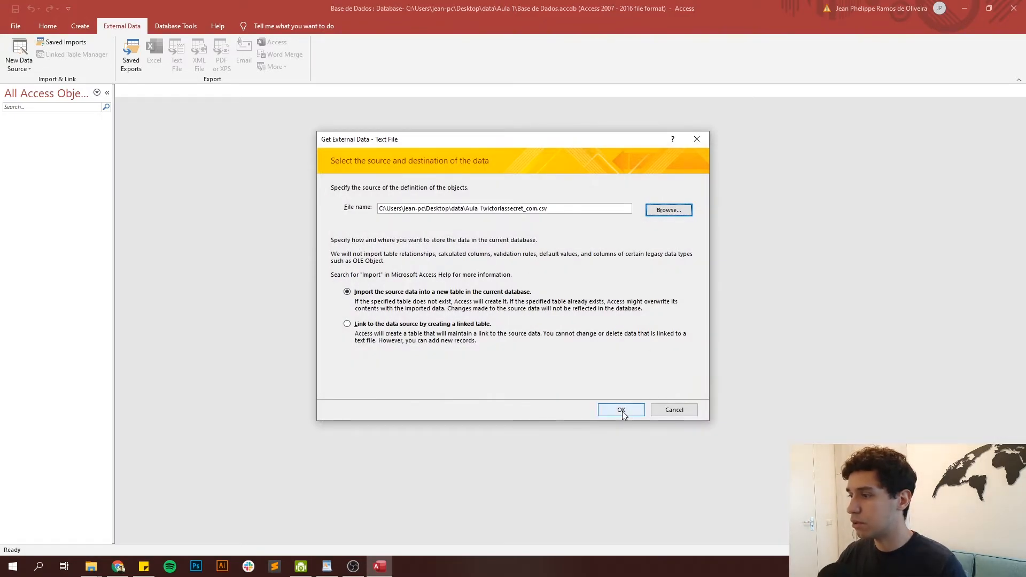
pyautogui.click(619, 406)
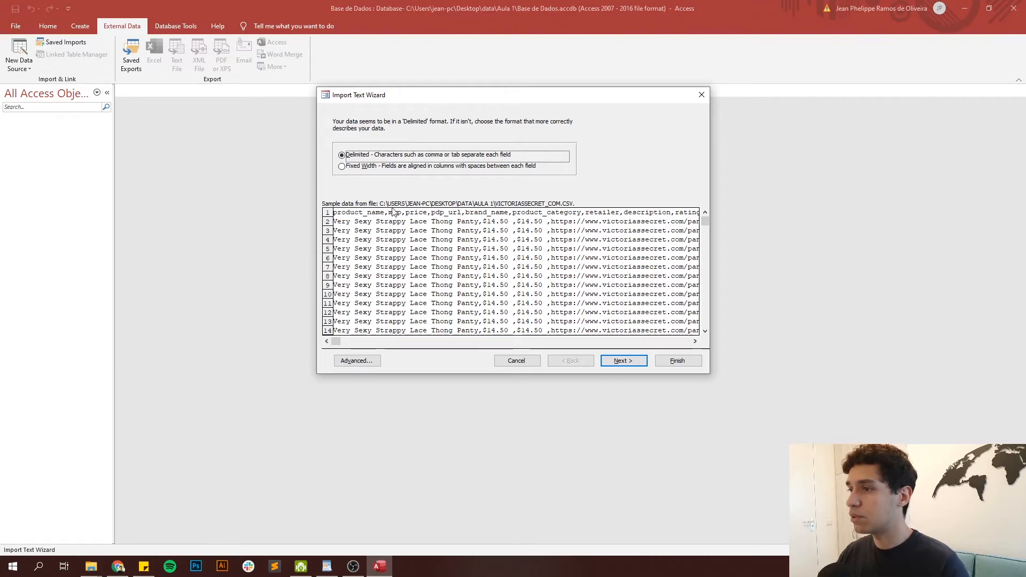
# Keep the import comma-delimited, set the text qualifier to a double quote and treat the first row as field names.
pyautogui.click(706, 222)
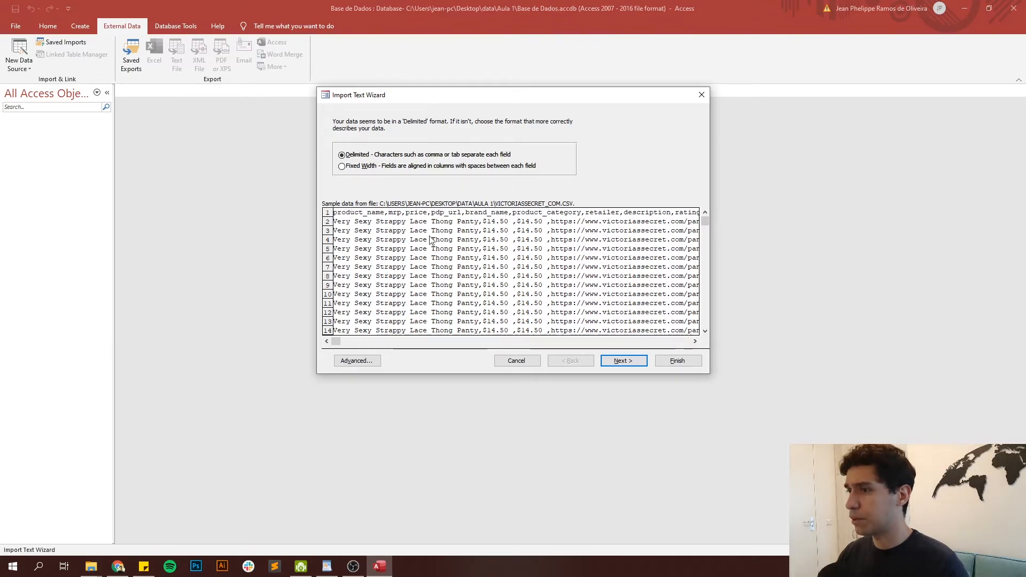
pyautogui.click(633, 363)
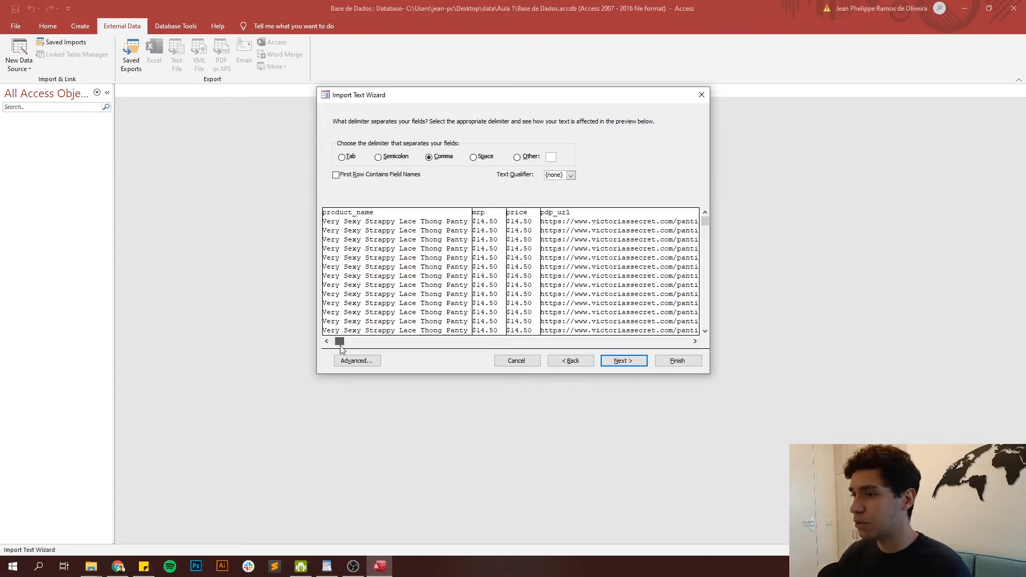
pyautogui.moveTo(337, 341); pyautogui.dragTo(483, 340)
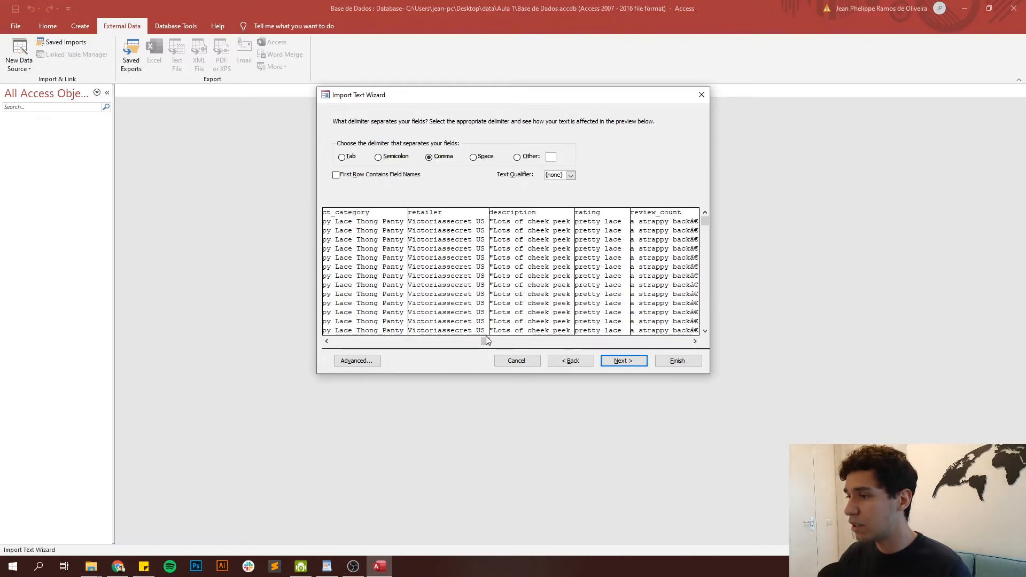
pyautogui.moveTo(495, 343); pyautogui.dragTo(309, 351)
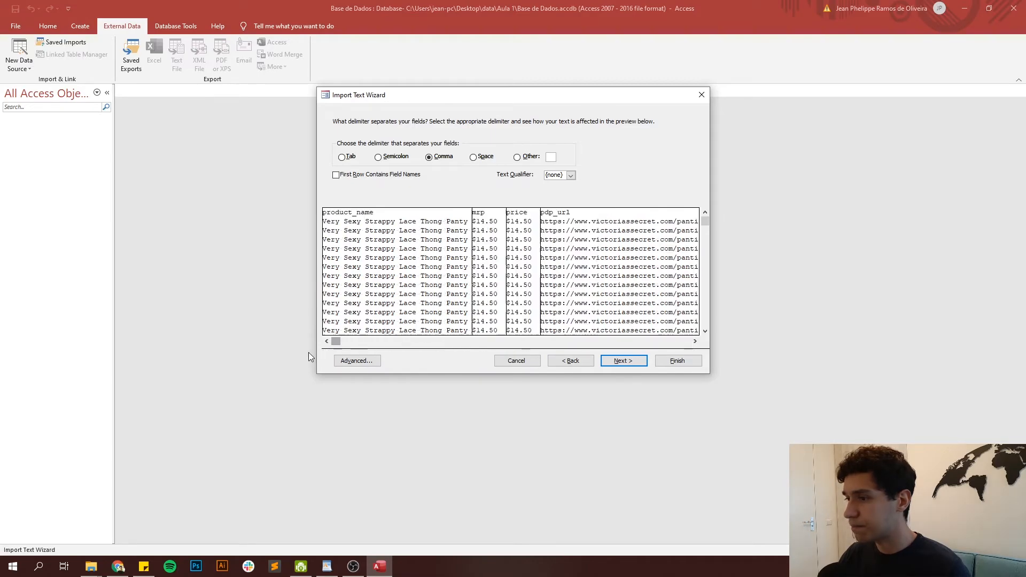
pyautogui.click(570, 176)
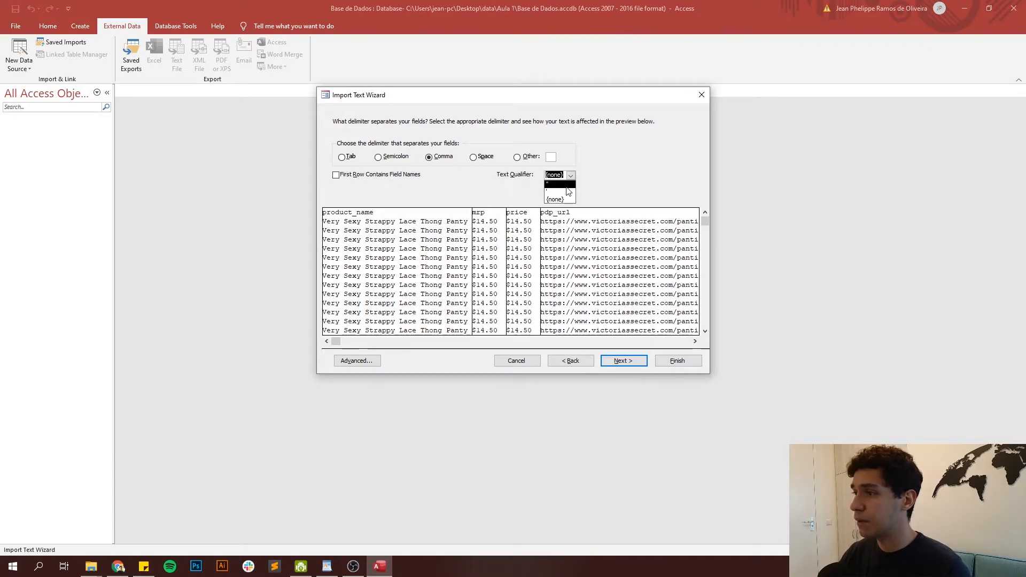
pyautogui.click(565, 185)
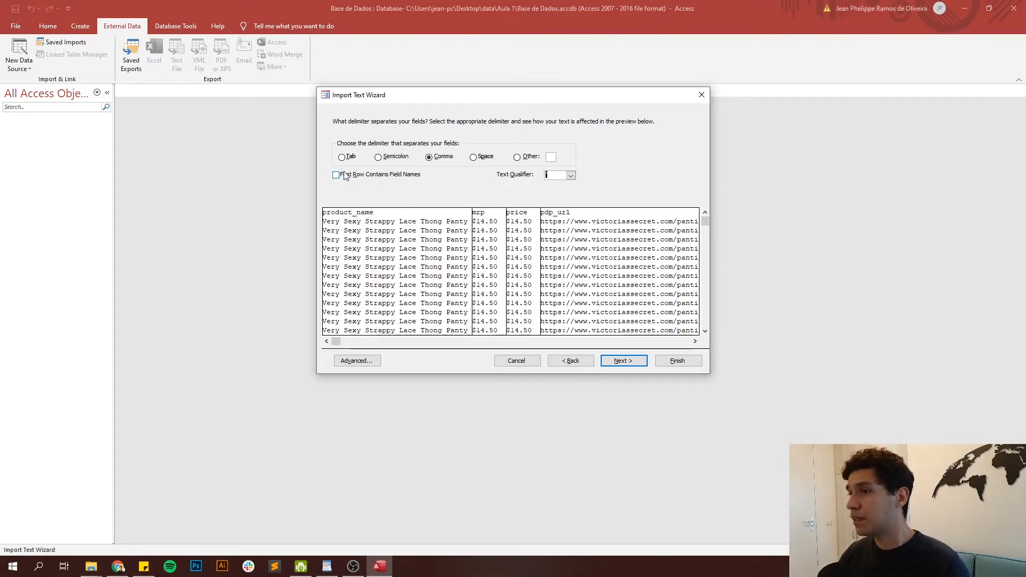
pyautogui.click(377, 176)
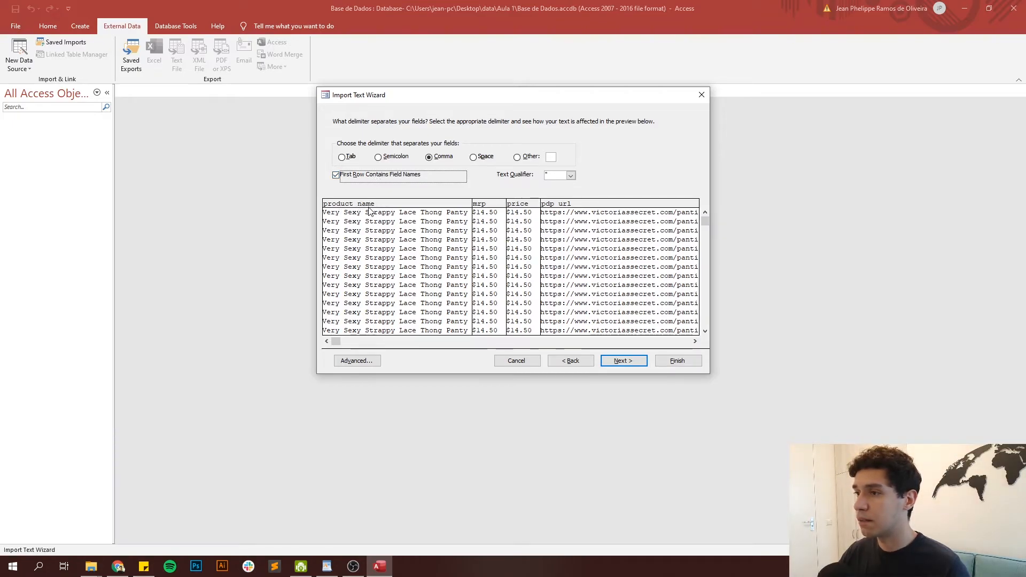
# In the advanced import specification, set the decimal symbol to a period.
pyautogui.click(374, 362)
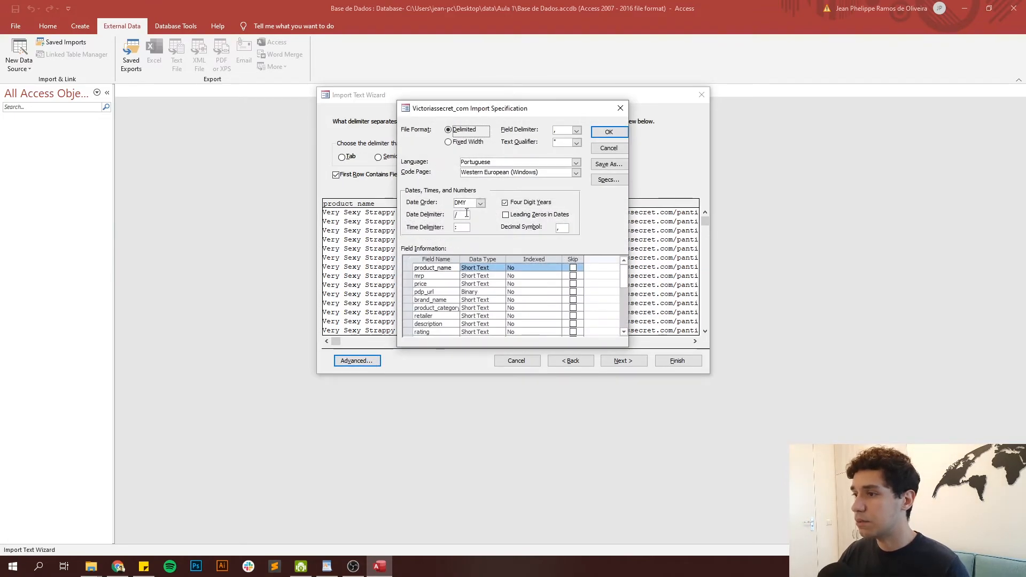
pyautogui.click(560, 229)
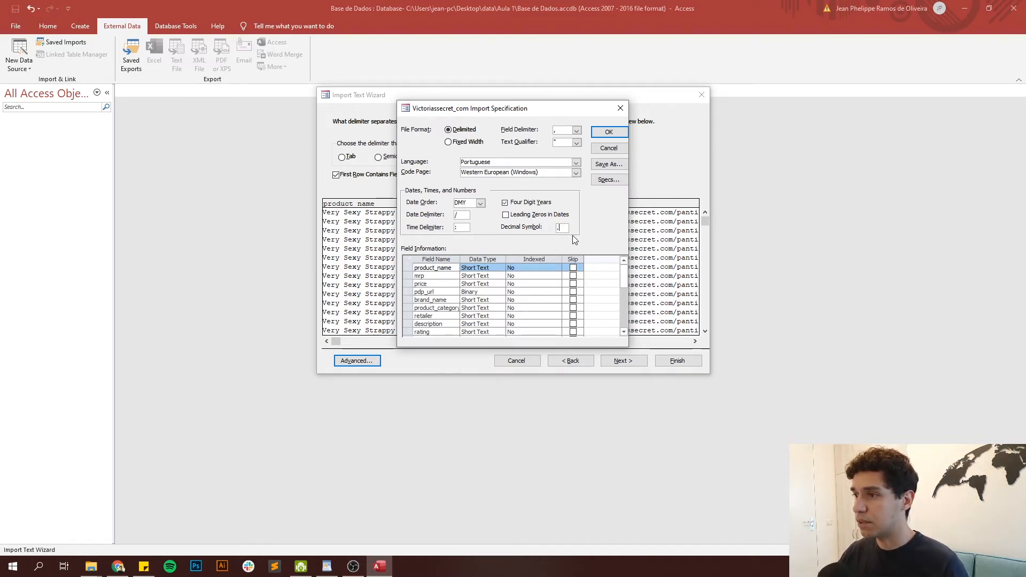
pyautogui.press('BackSpace')
pyautogui.write('.')
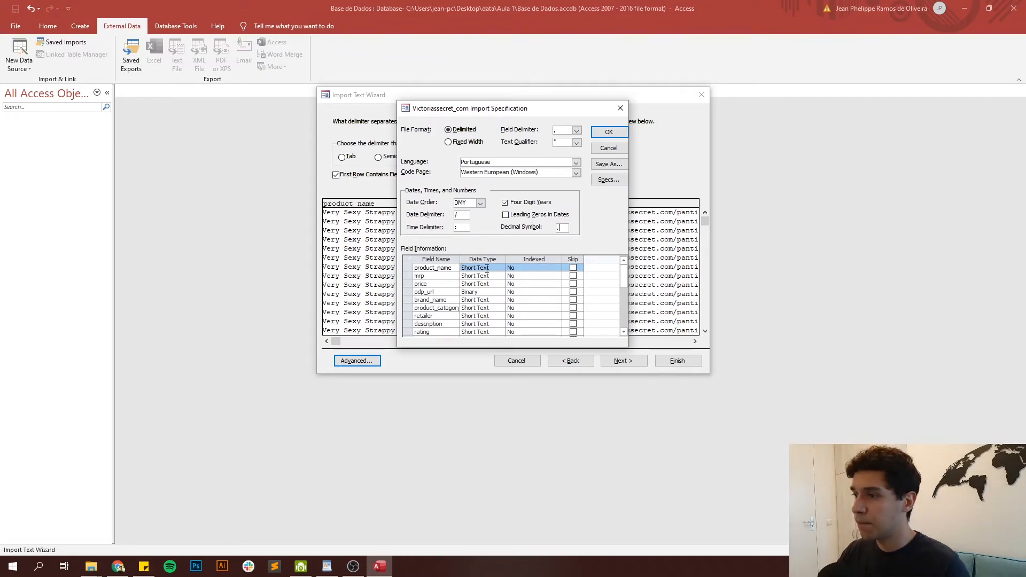
# Set the data type of the pdp_url field to Long Text in the import specification.
pyautogui.moveTo(627, 273)
pyautogui.mouseDown()
pyautogui.moveTo(631, 292)
pyautogui.moveTo(624, 273)
pyautogui.mouseUp()
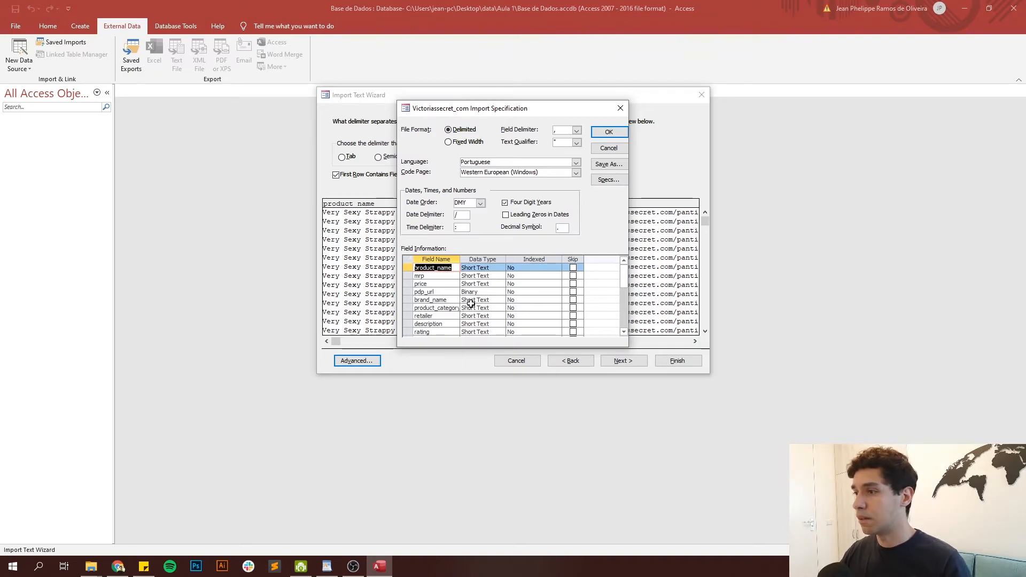
pyautogui.click(498, 270)
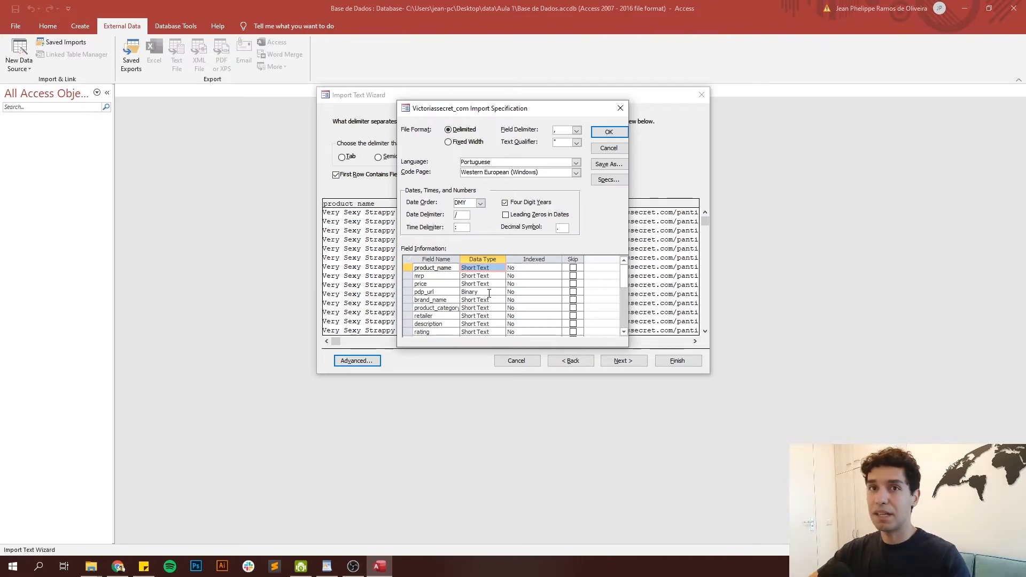
pyautogui.click(489, 293)
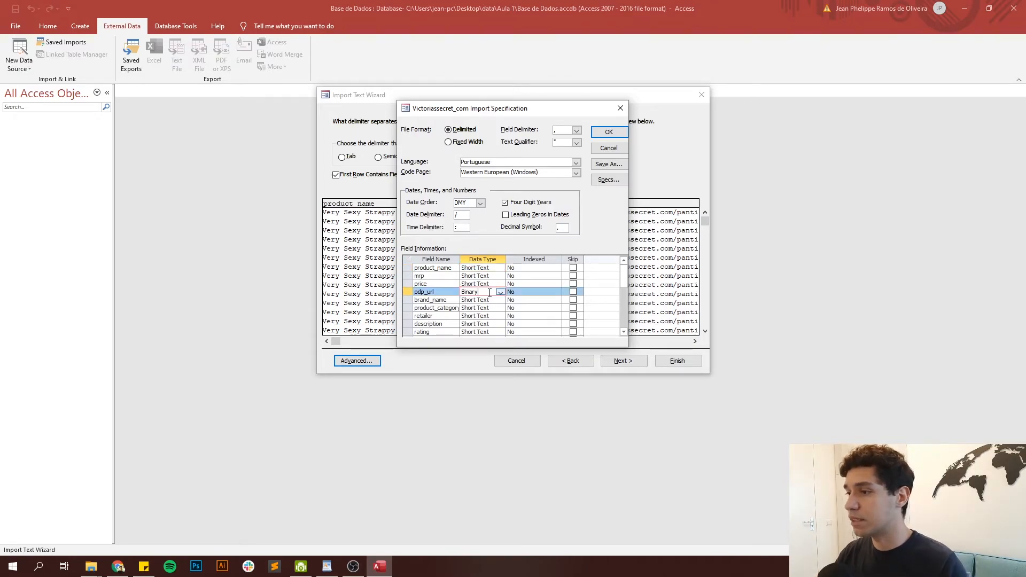
pyautogui.click(501, 293)
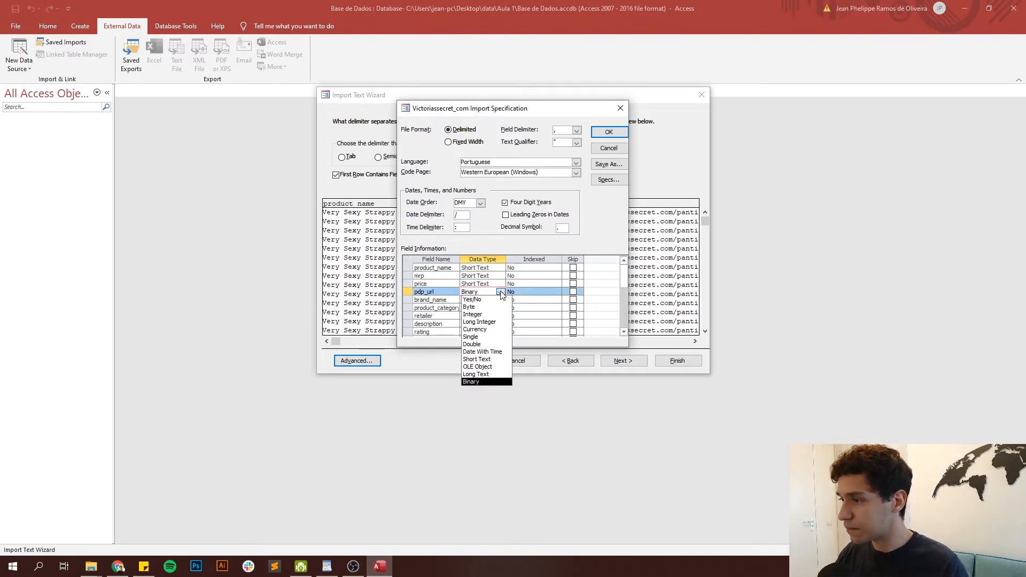
pyautogui.click(494, 381)
# Set the data types of the total_sizes and description fields to Long Text.
pyautogui.scroll(-2, 492, 318)
pyautogui.scroll(1, 492, 318)
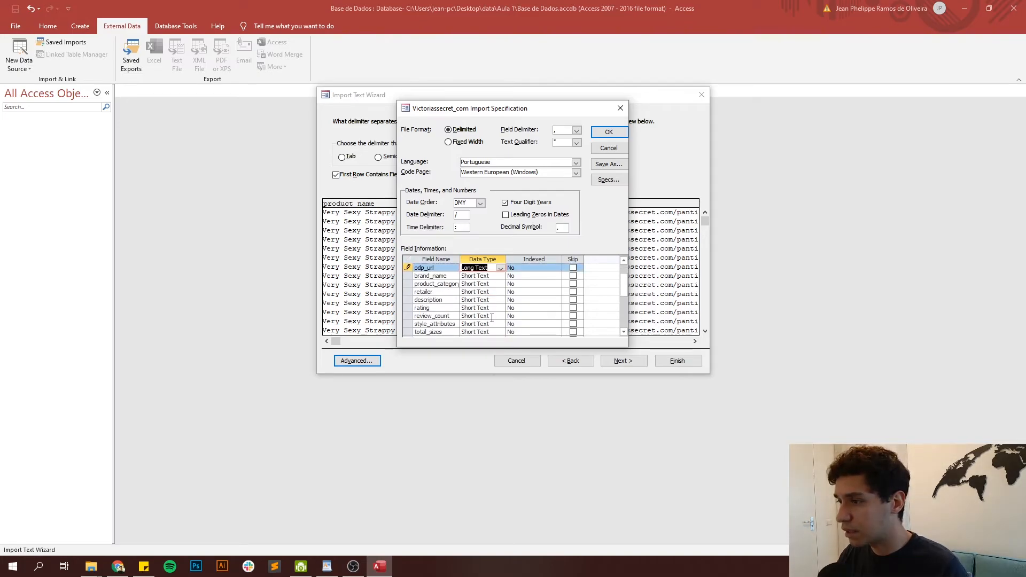
pyautogui.scroll(-1, 492, 318)
pyautogui.click(491, 308)
pyautogui.click(501, 308)
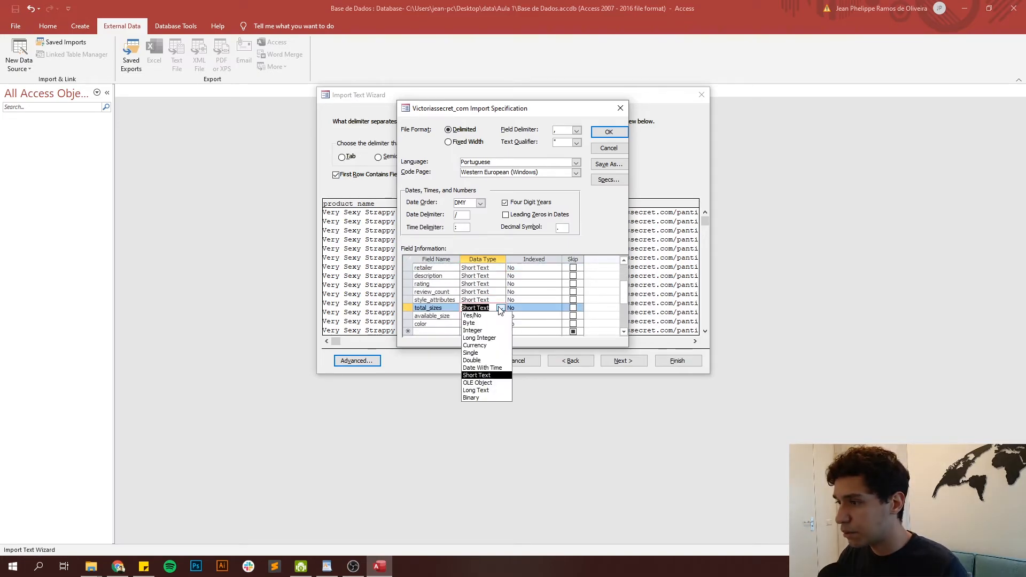
pyautogui.click(491, 390)
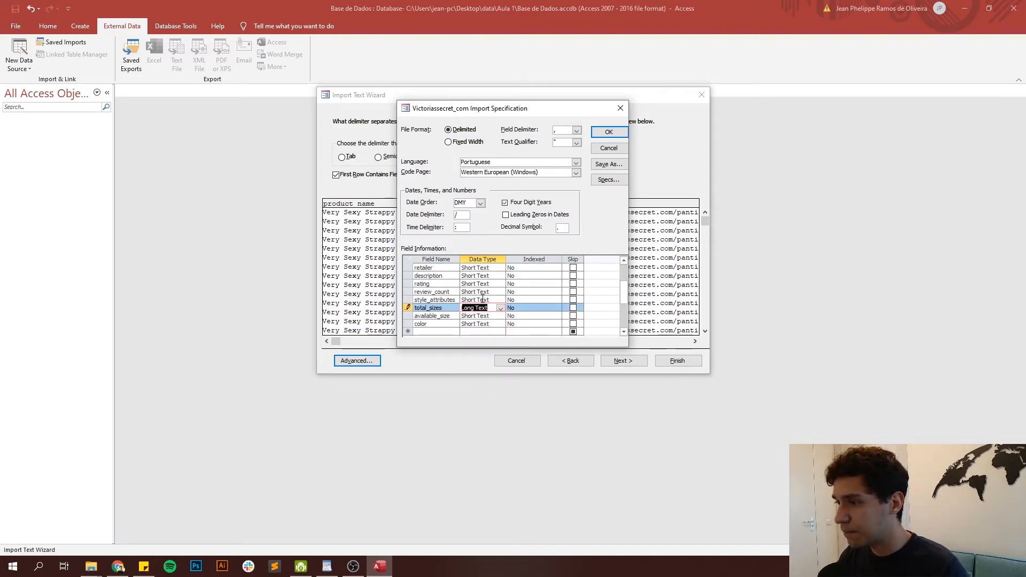
pyautogui.click(501, 276)
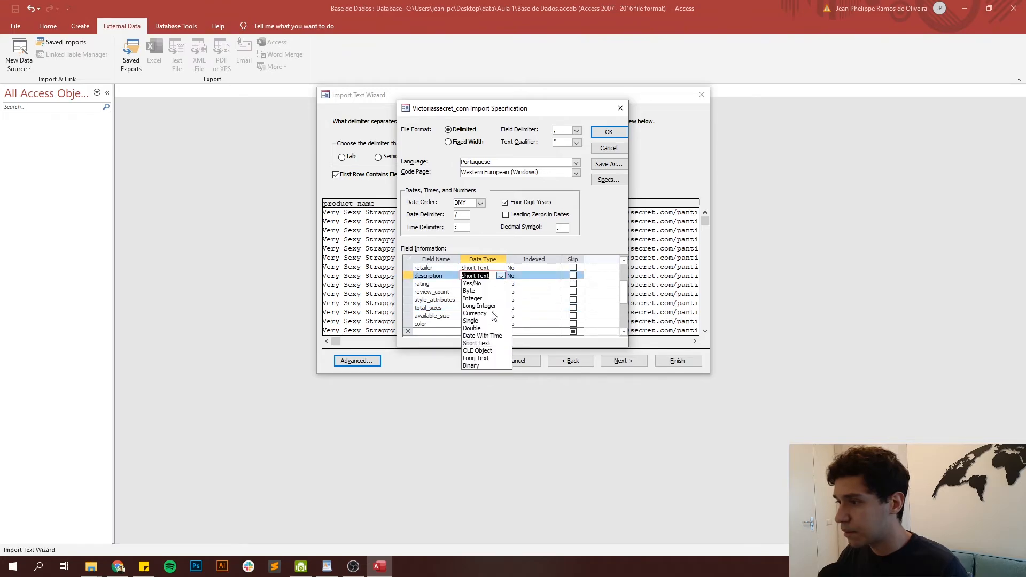
pyautogui.click(491, 358)
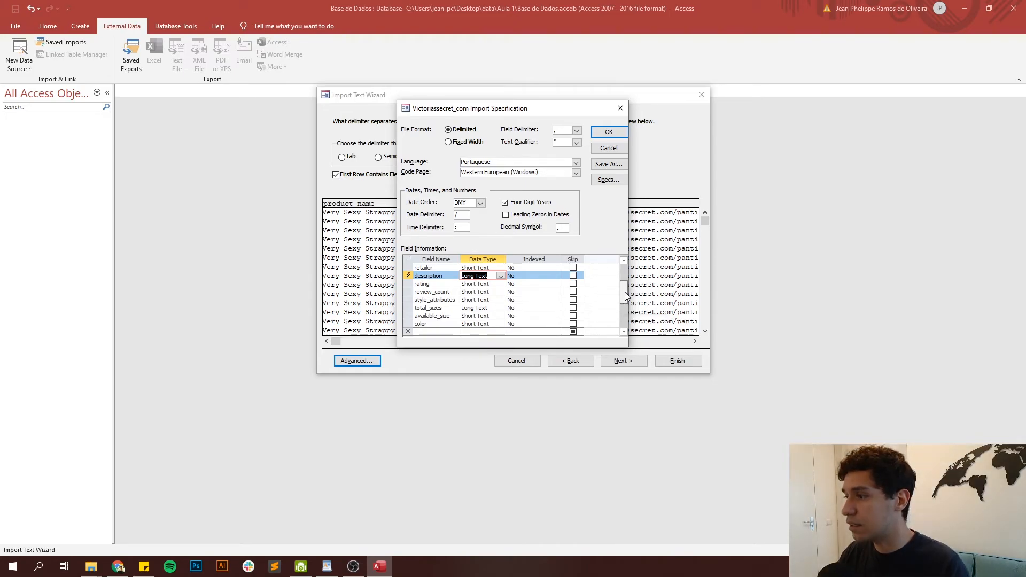
# Accept the import specification, finish importing the text file into its table, and close the wizard without saving the import steps.
pyautogui.moveTo(625, 292); pyautogui.dragTo(625, 270)
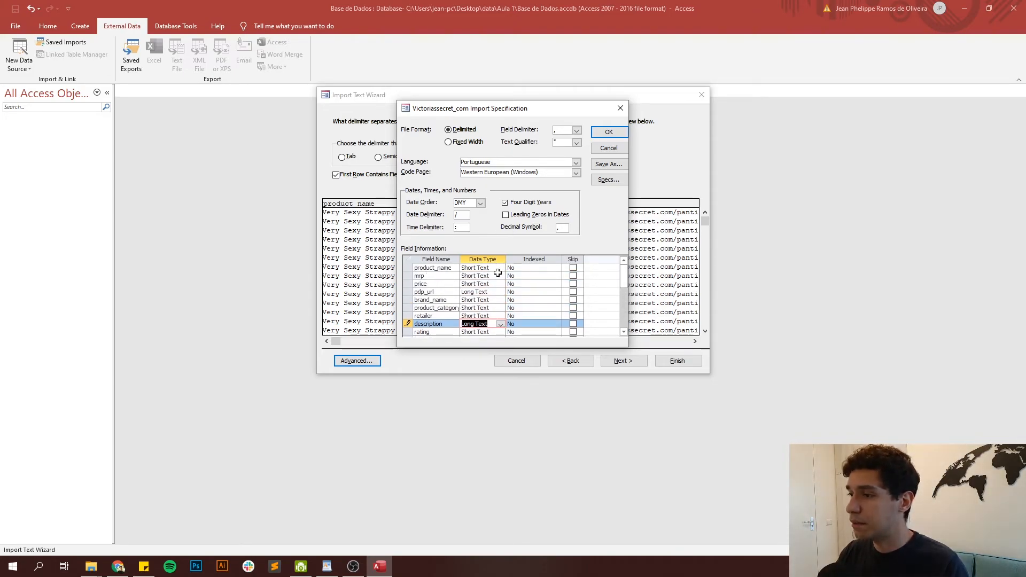
pyautogui.click(606, 134)
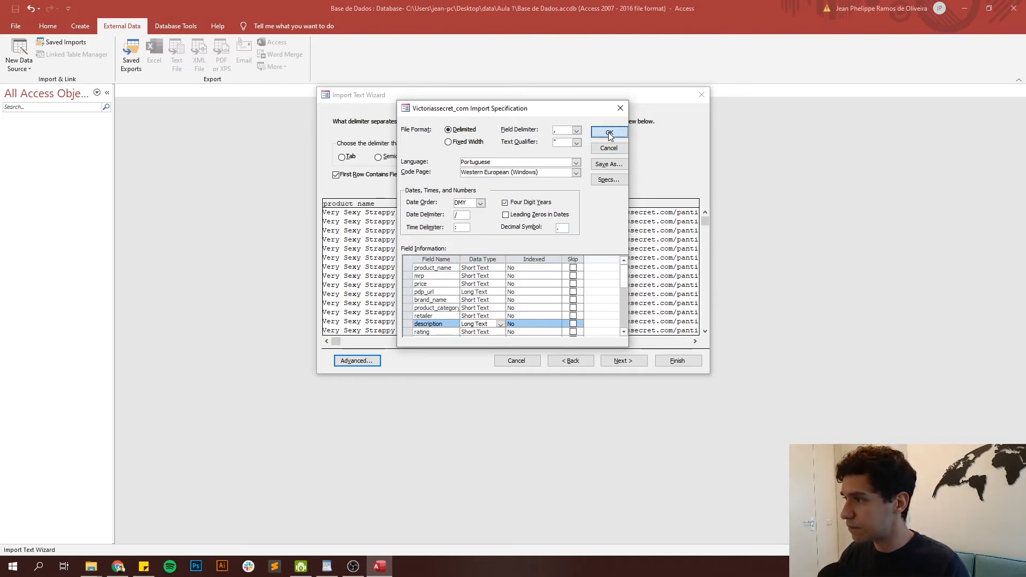
pyautogui.click(621, 362)
pyautogui.click(663, 359)
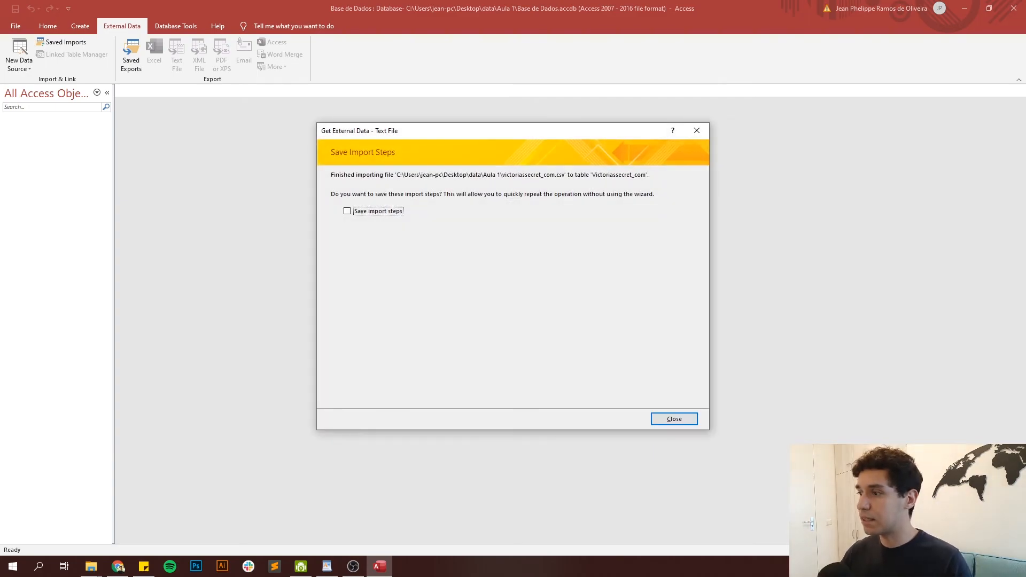
pyautogui.click(666, 419)
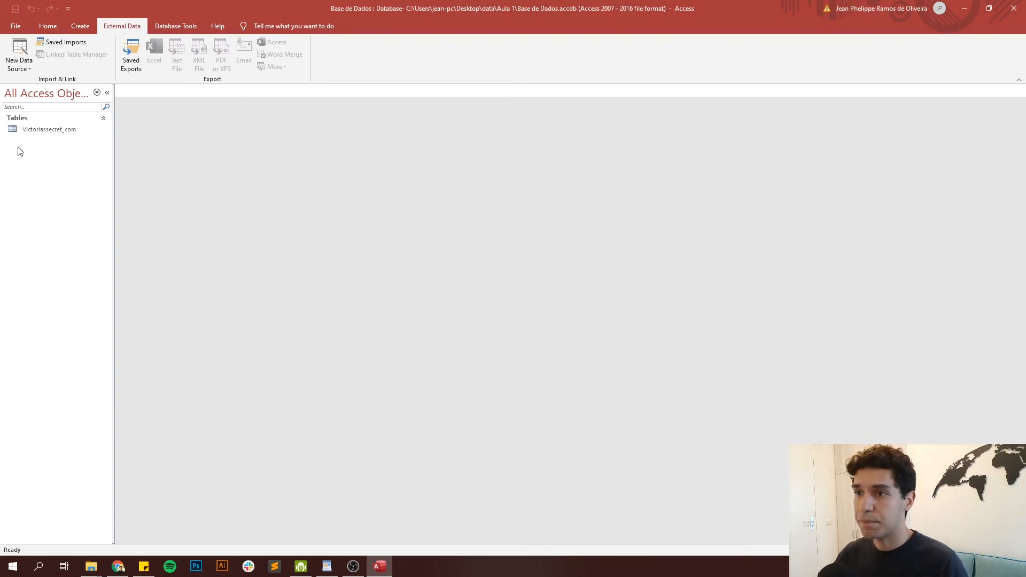
# Open the Victoriassecret_com table and review the values in its price column.
pyautogui.click(32, 130)
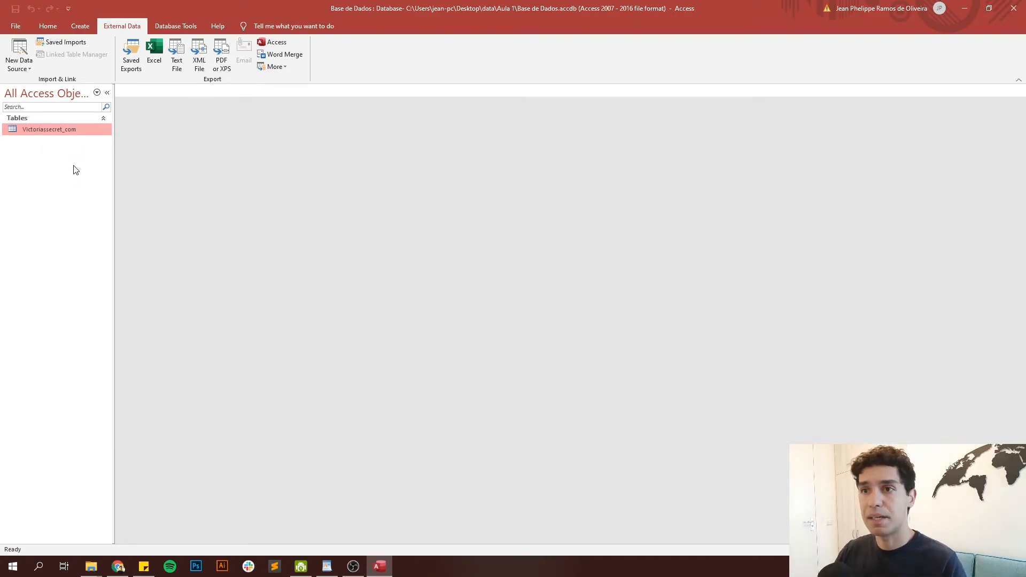
pyautogui.doubleClick(62, 129)
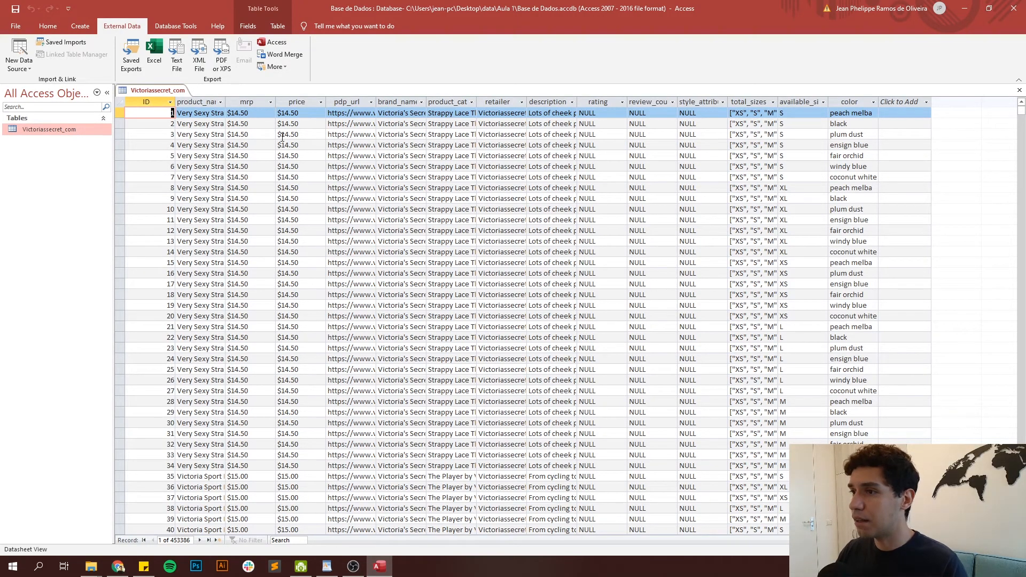
pyautogui.click(293, 101)
pyautogui.scroll(-20, 286, 159)
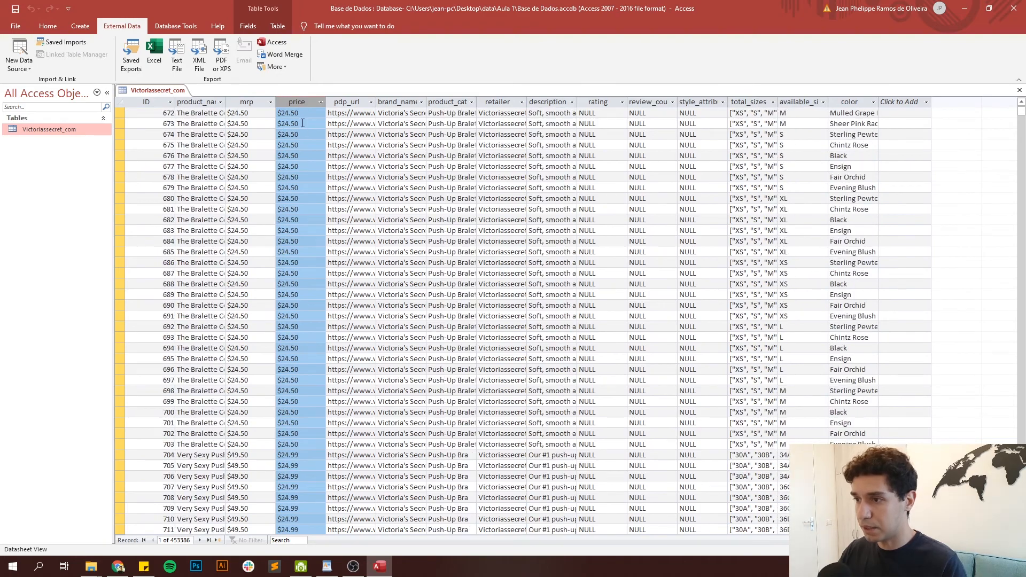
pyautogui.scroll(20, 298, 191)
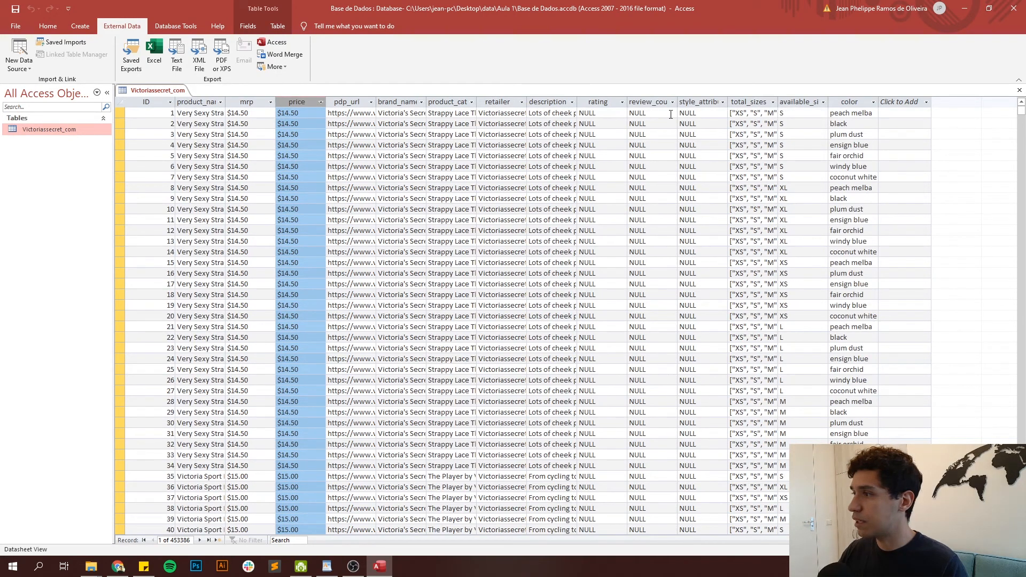
# Widen the available_size column in the table and review the size values of its records.
pyautogui.moveTo(828, 102); pyautogui.dragTo(858, 101)
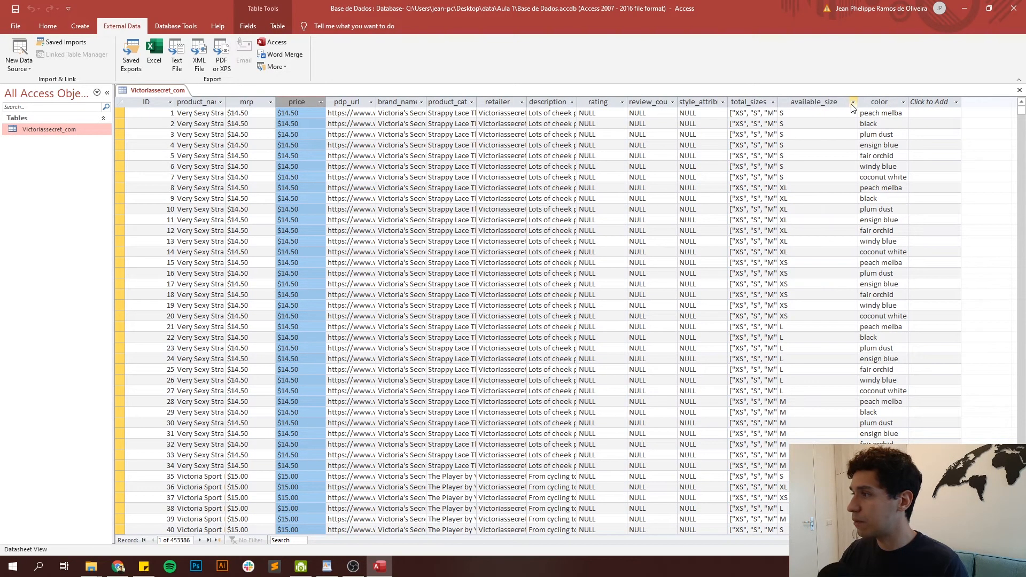
pyautogui.click(813, 100)
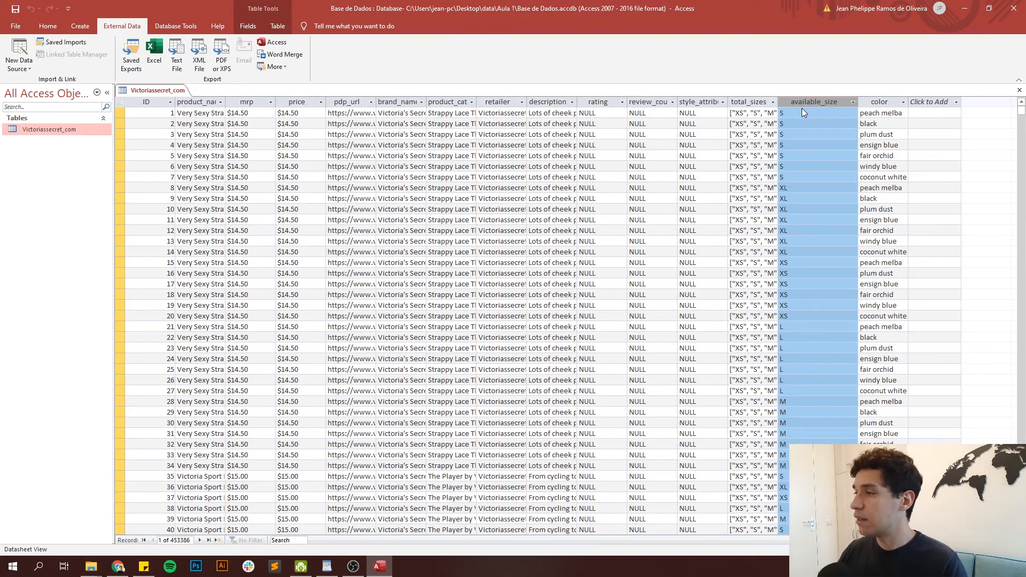
pyautogui.scroll(-20, 793, 204)
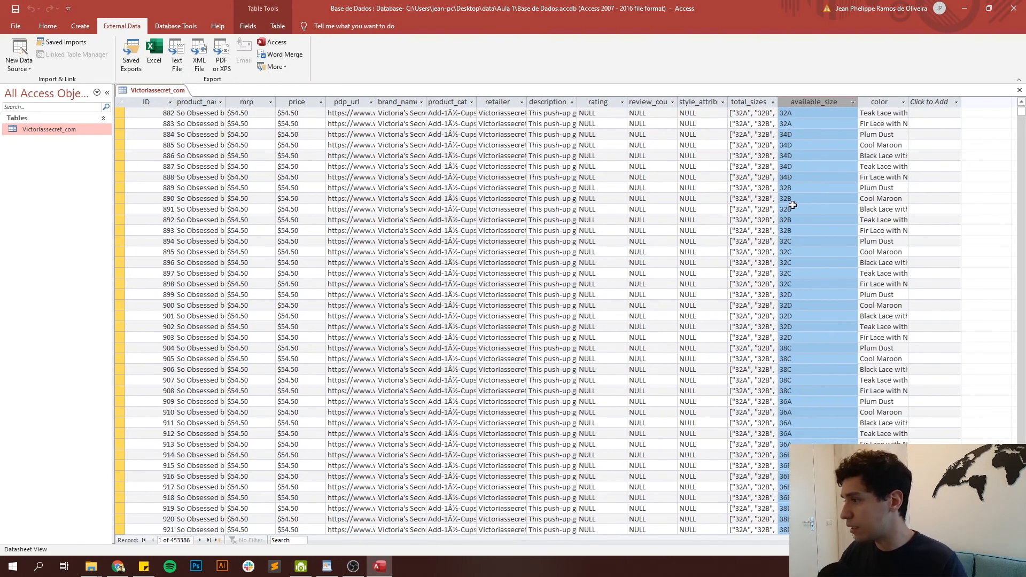
pyautogui.scroll(20, 792, 205)
pyautogui.click(797, 123)
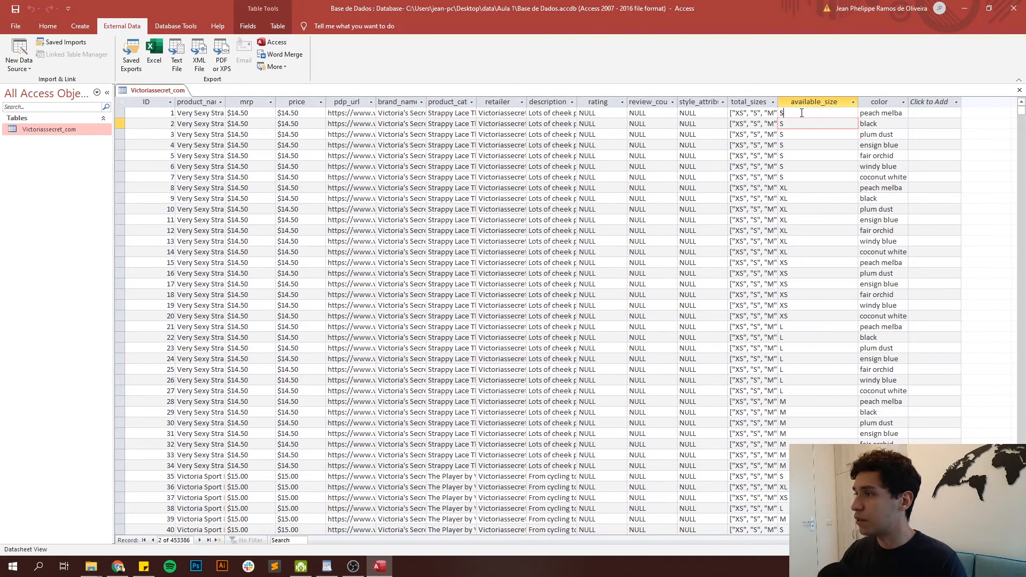
pyautogui.click(806, 220)
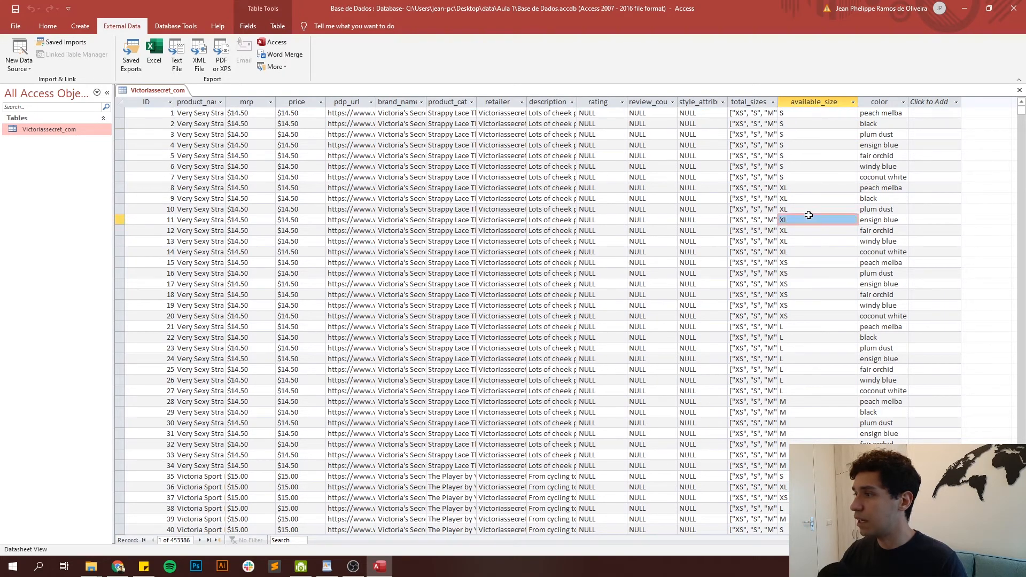
pyautogui.click(809, 326)
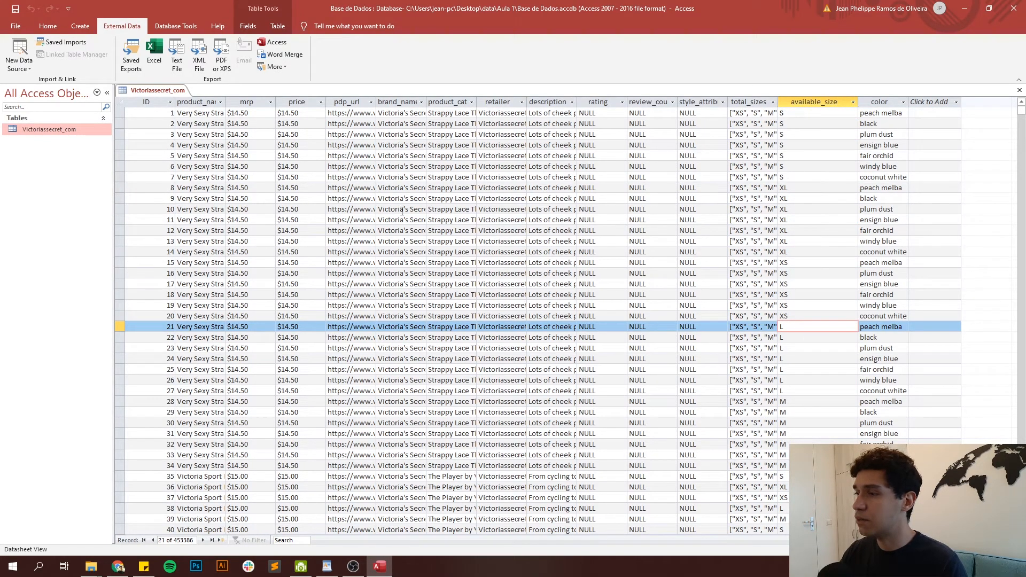
pyautogui.click(455, 188)
pyautogui.click(317, 191)
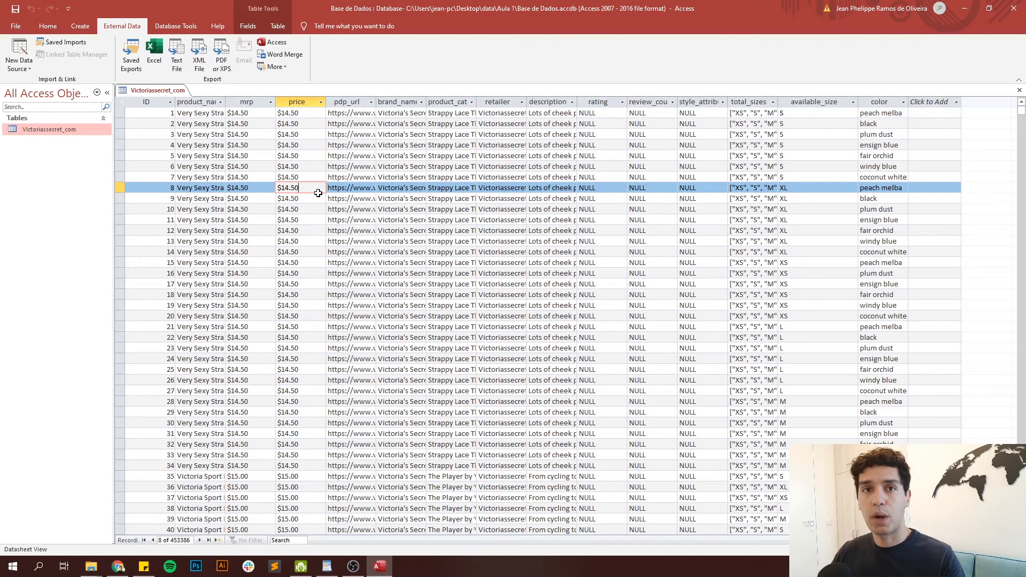
# Create a new query in design view and add the Victoriassecret_com table to it.
pyautogui.click(75, 27)
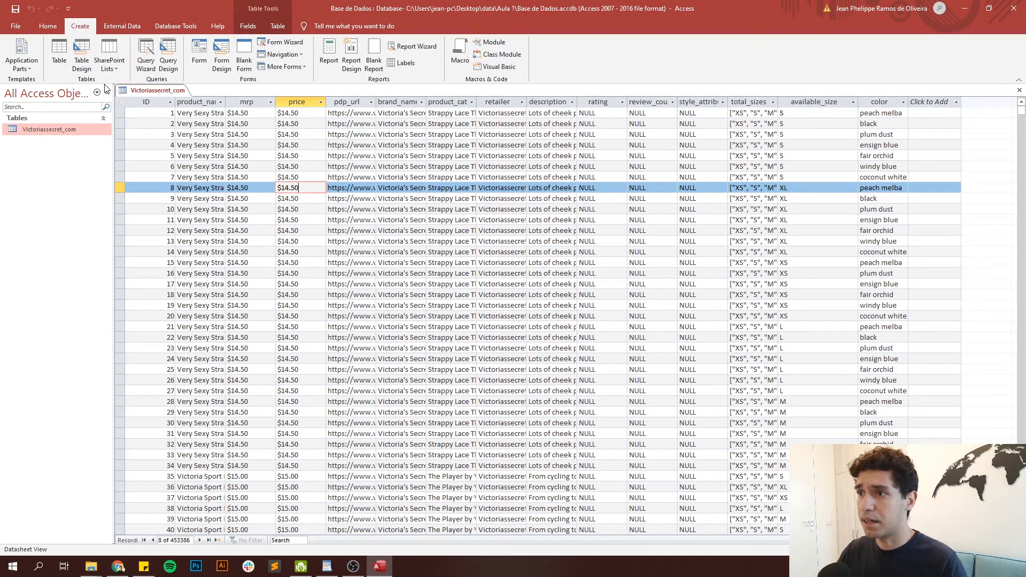
pyautogui.click(166, 69)
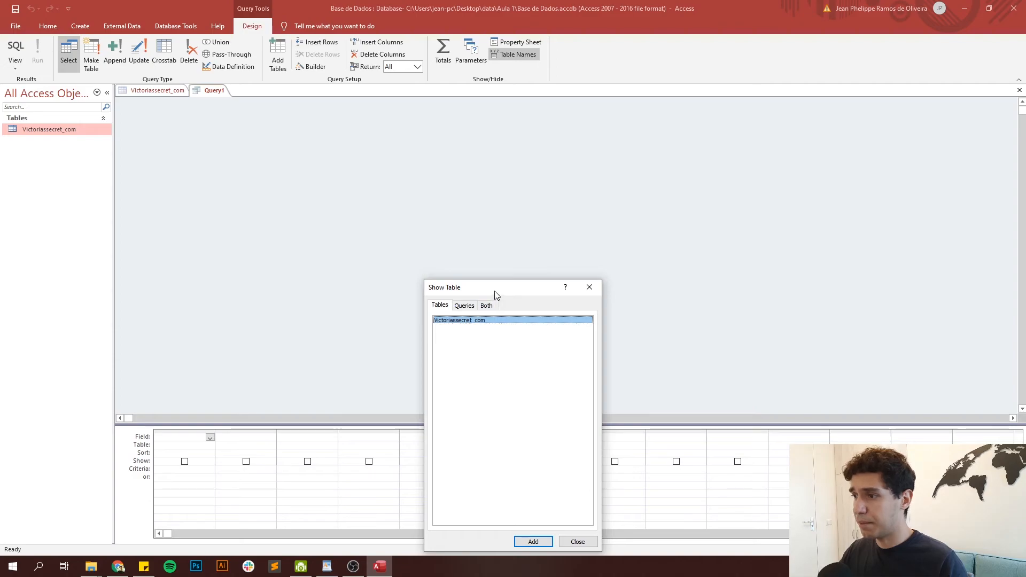
pyautogui.moveTo(491, 288); pyautogui.dragTo(482, 152)
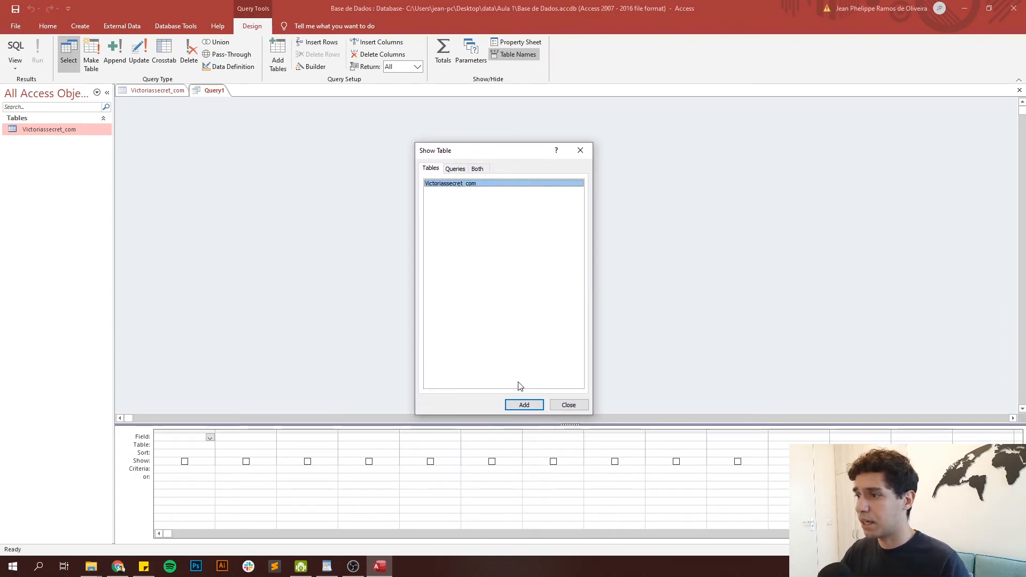
pyautogui.click(531, 407)
pyautogui.click(581, 153)
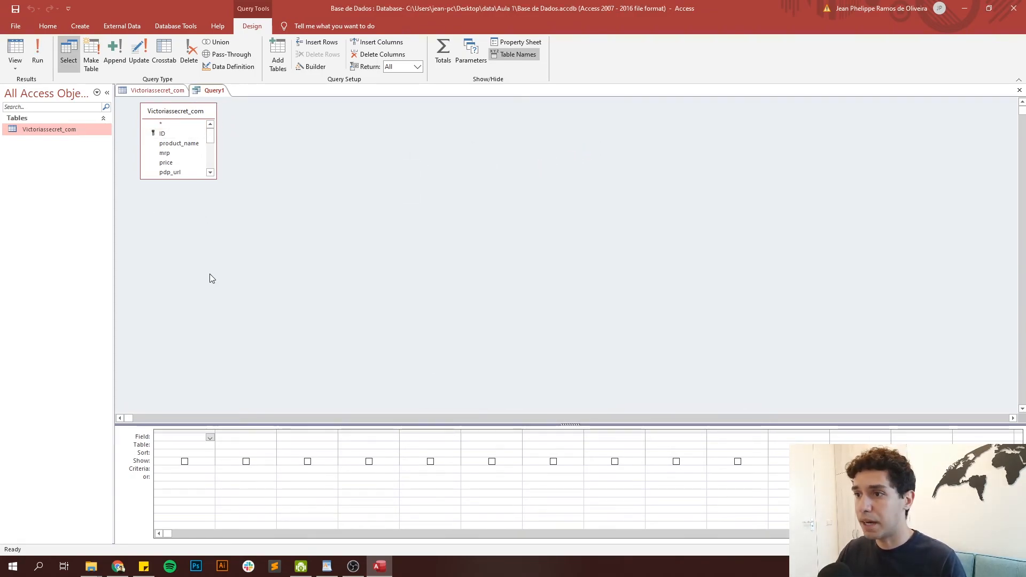
# Switch the new query to SQL view.
pyautogui.click(15, 63)
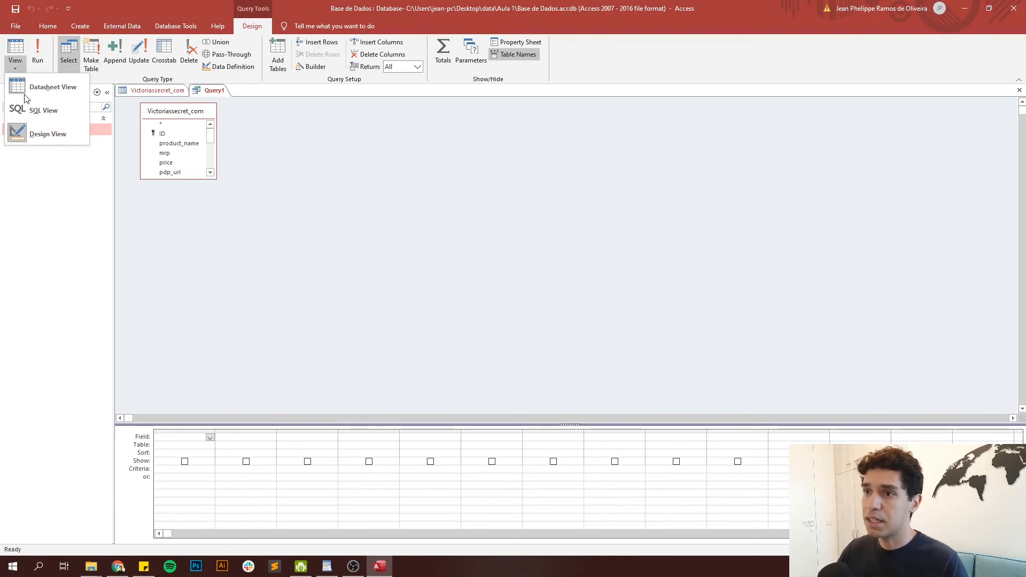
pyautogui.press('Escape')
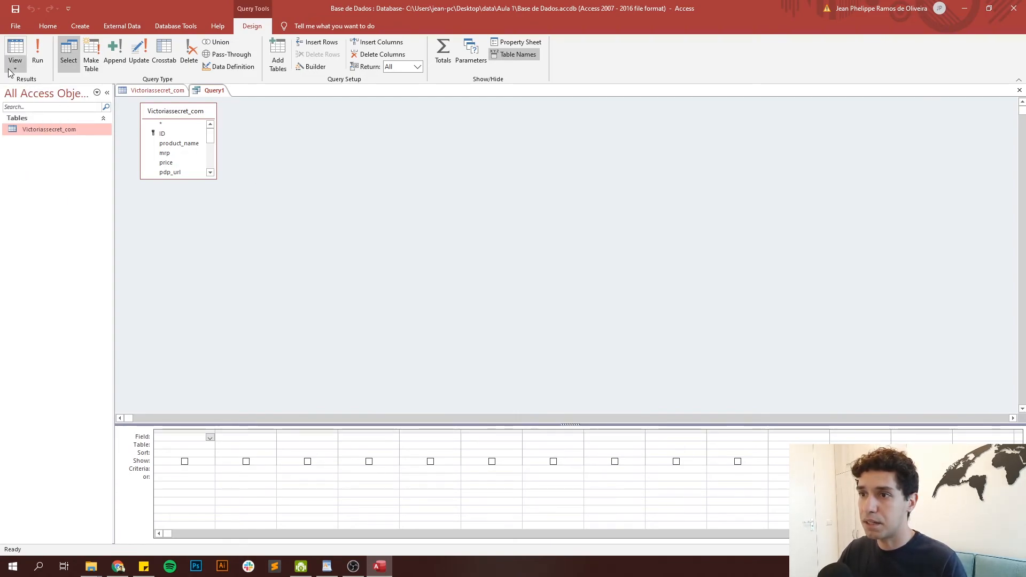
pyautogui.click(15, 59)
pyautogui.click(31, 110)
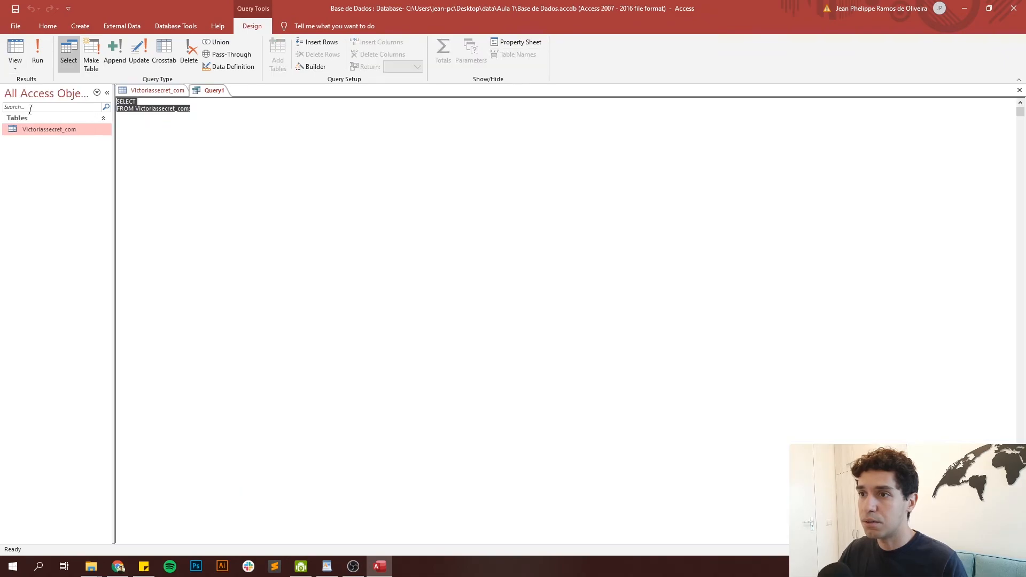
# Complete the SQL as SELECT * FROM Victoriassecret_com WHERE available_size = 'S' and run the query.
pyautogui.click(140, 101)
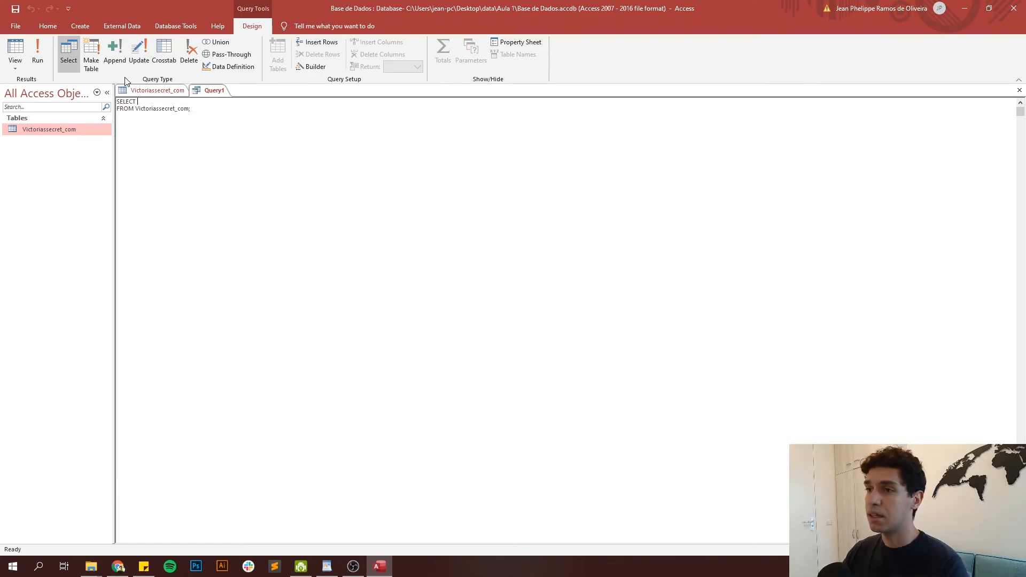
pyautogui.write('*')
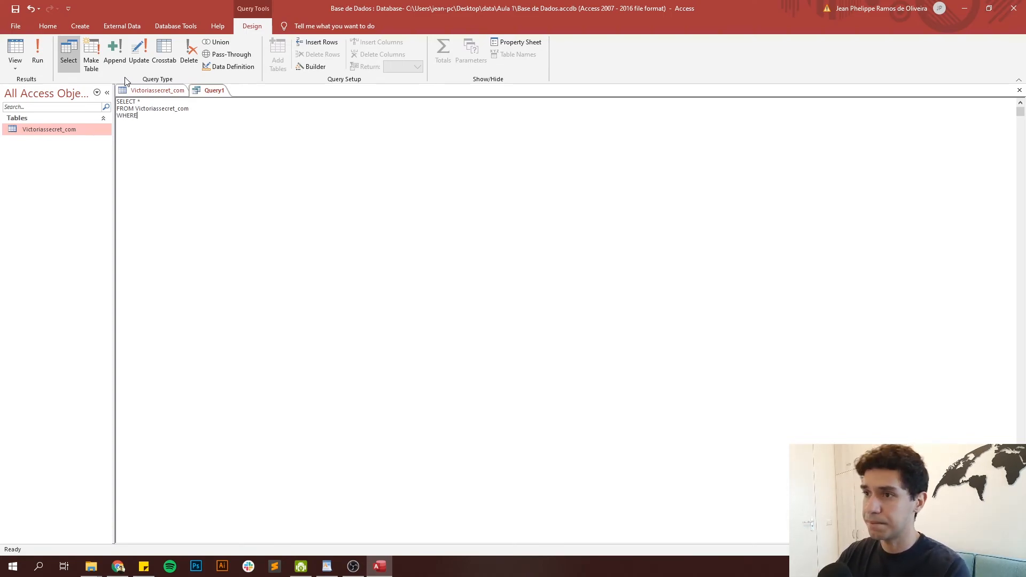
pyautogui.click(138, 90)
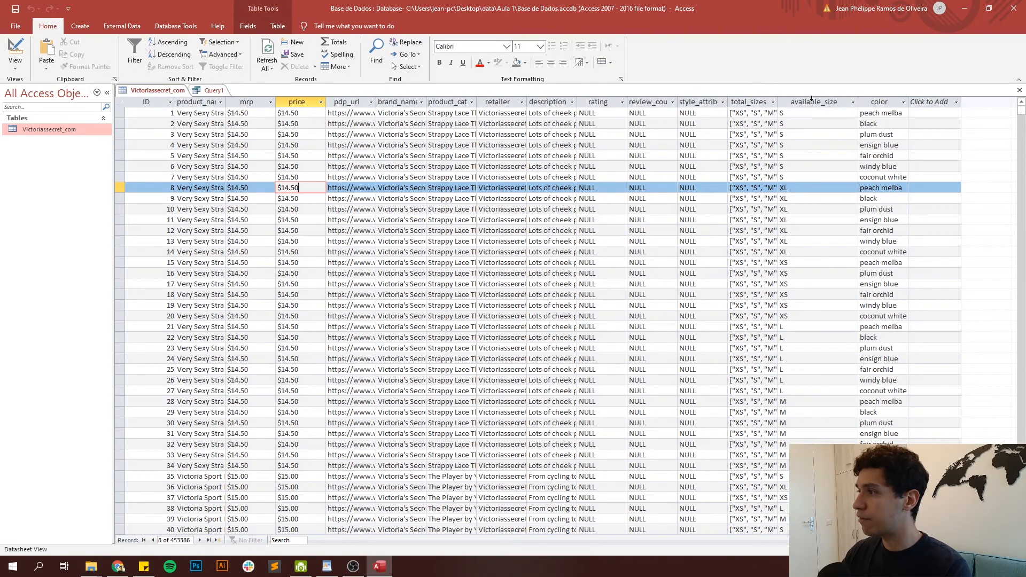
pyautogui.click(214, 90)
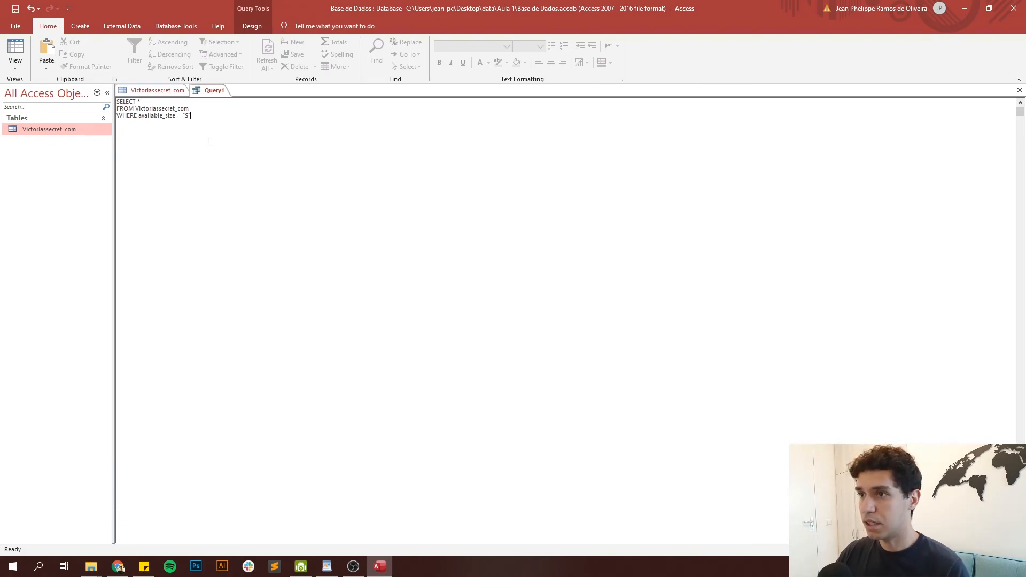
pyautogui.click(246, 27)
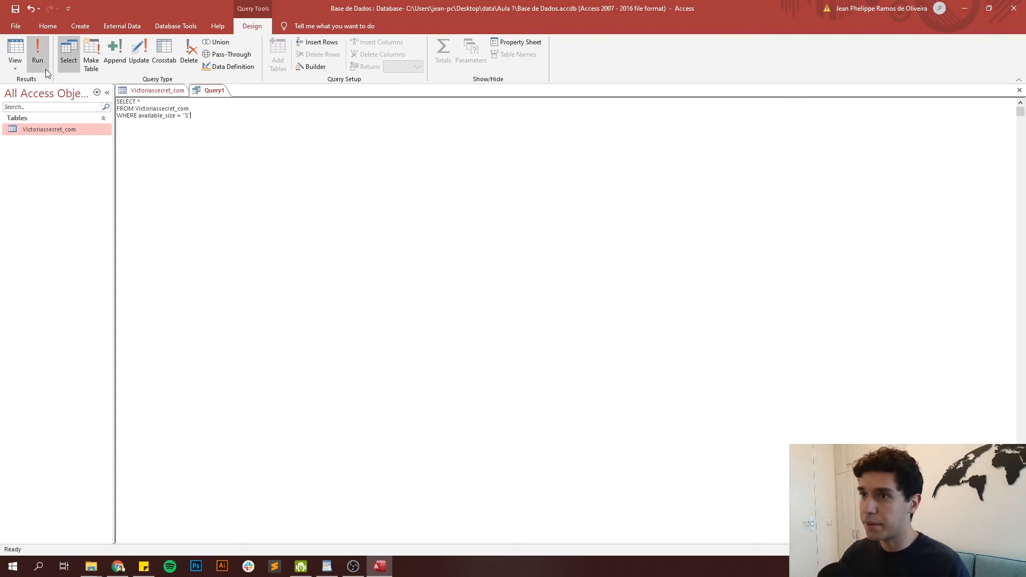
pyautogui.click(37, 54)
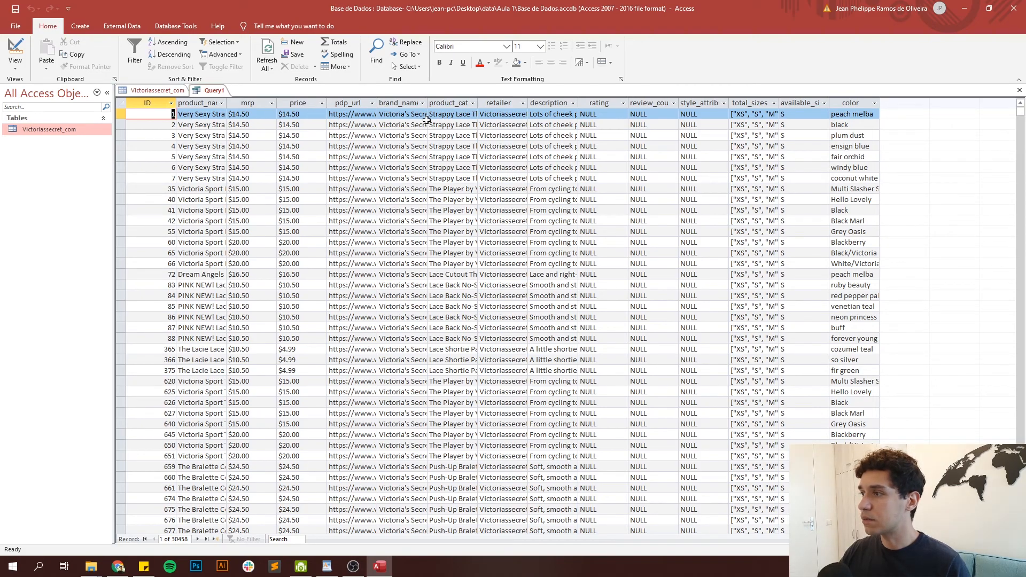
# Examine the available_size column throughout the query results and compare the filtered records with the full Victoriassecret_com table.
pyautogui.click(801, 103)
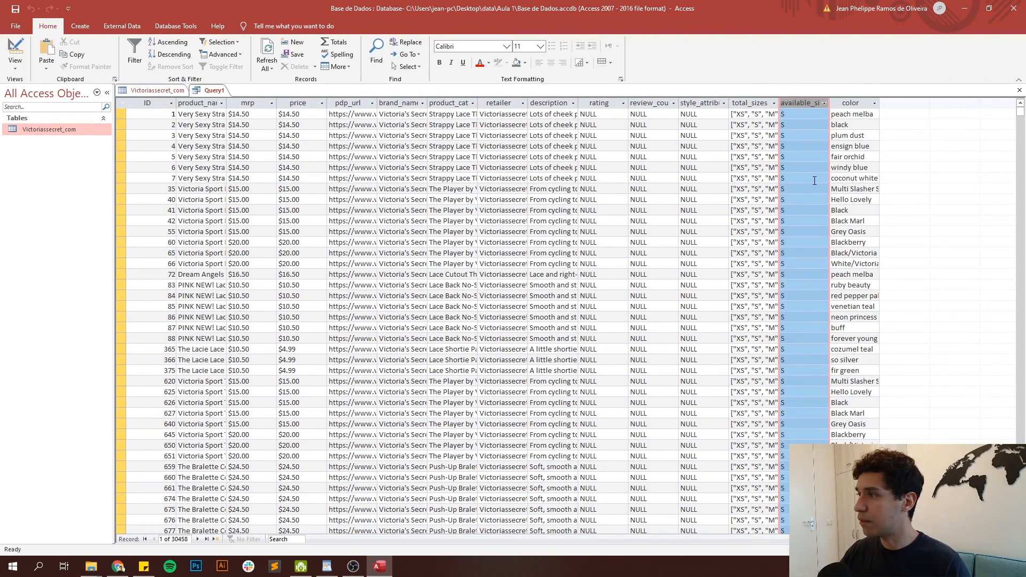
pyautogui.scroll(-15, 812, 125)
pyautogui.scroll(-20, 806, 119)
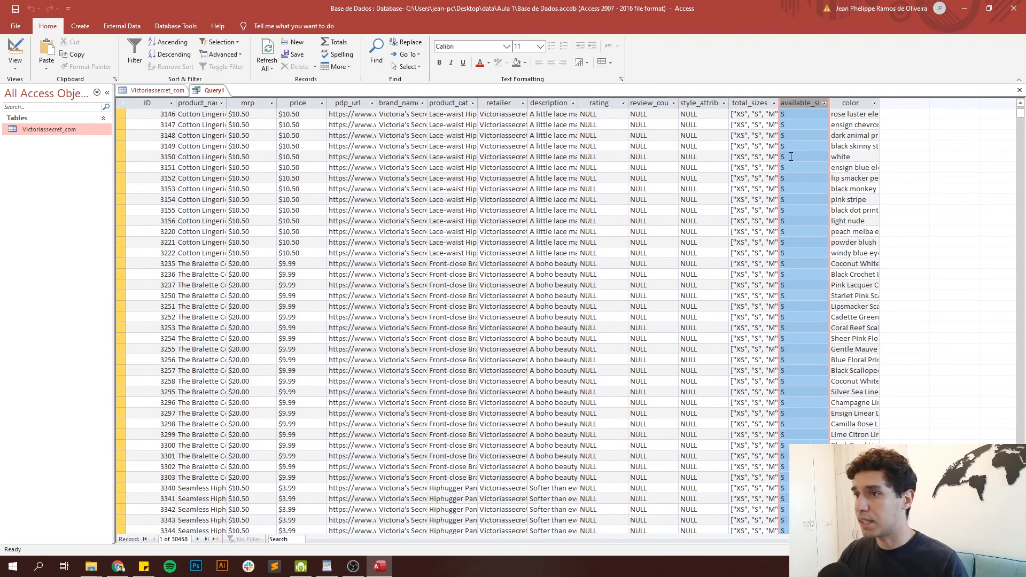
pyautogui.scroll(20, 791, 156)
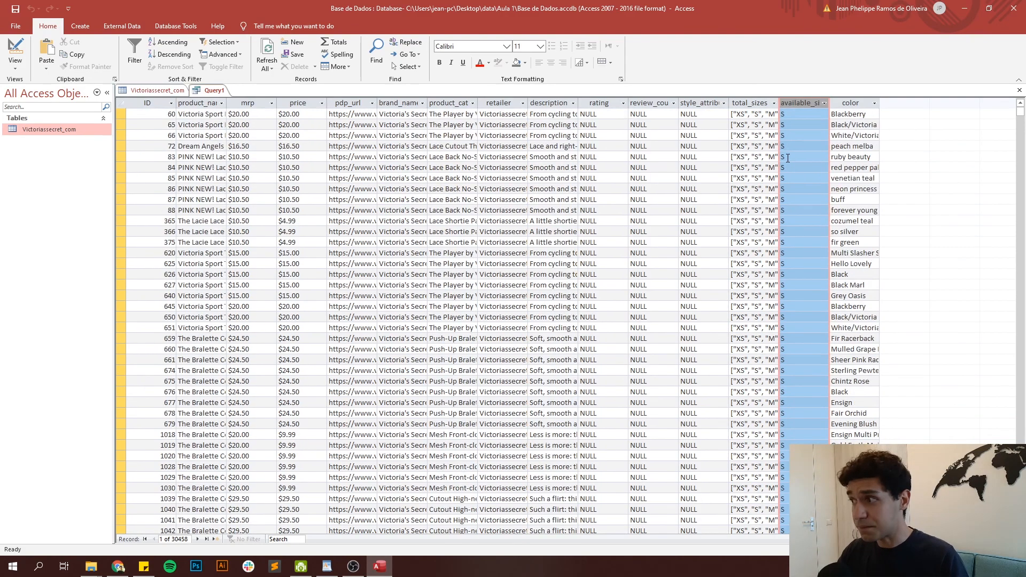
pyautogui.scroll(4, 788, 158)
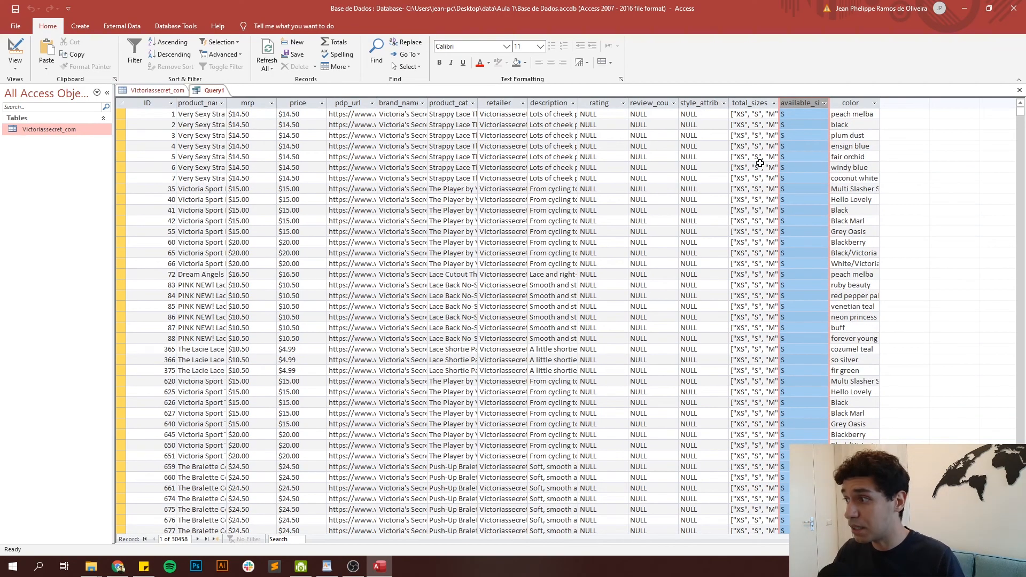
pyautogui.click(203, 232)
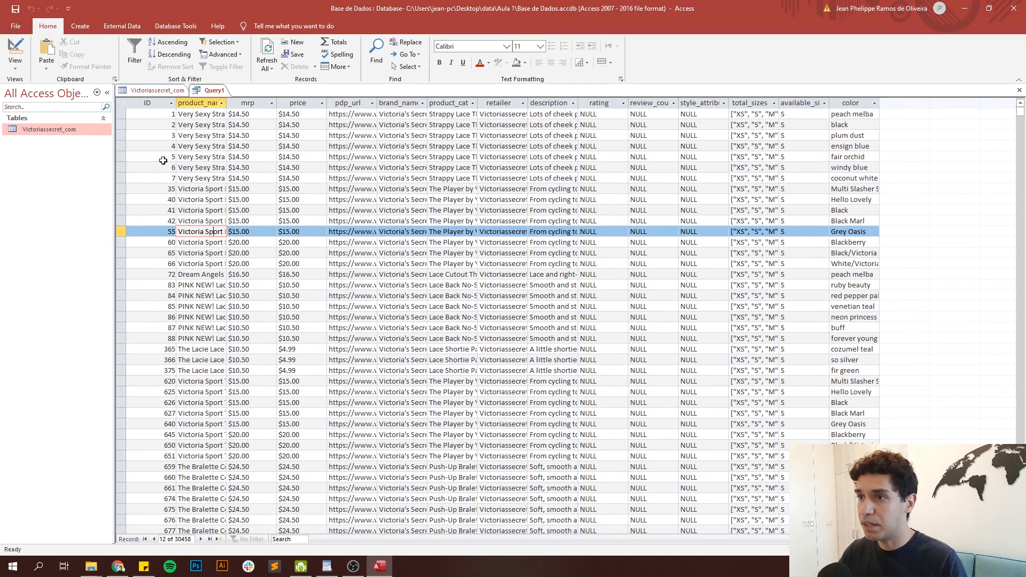
pyautogui.click(162, 90)
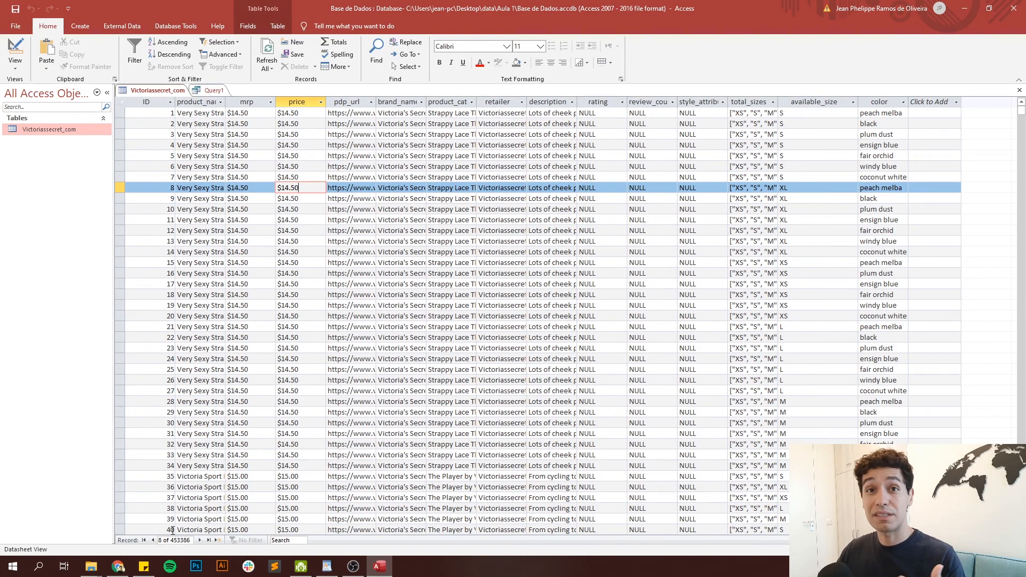
pyautogui.click(214, 90)
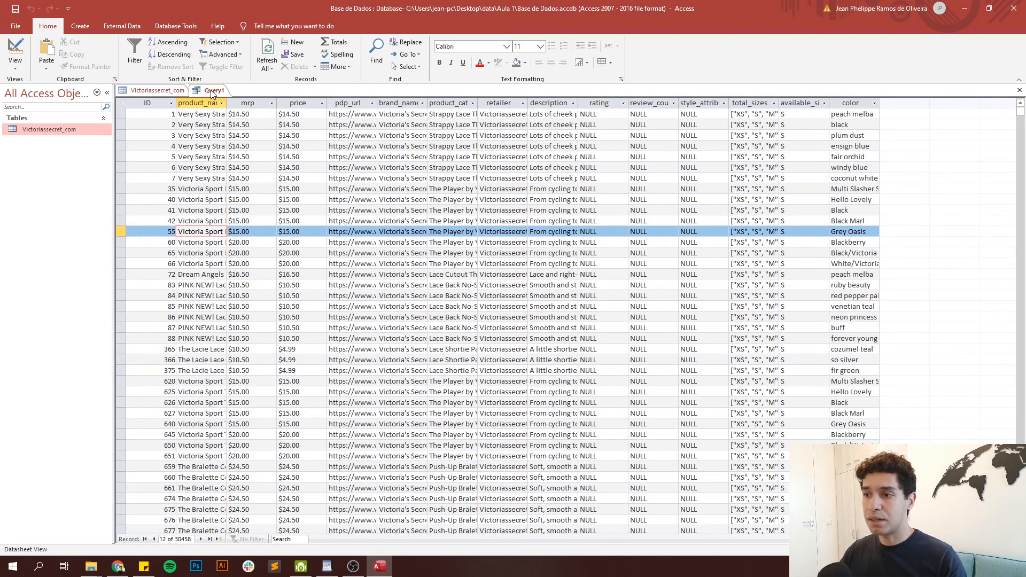